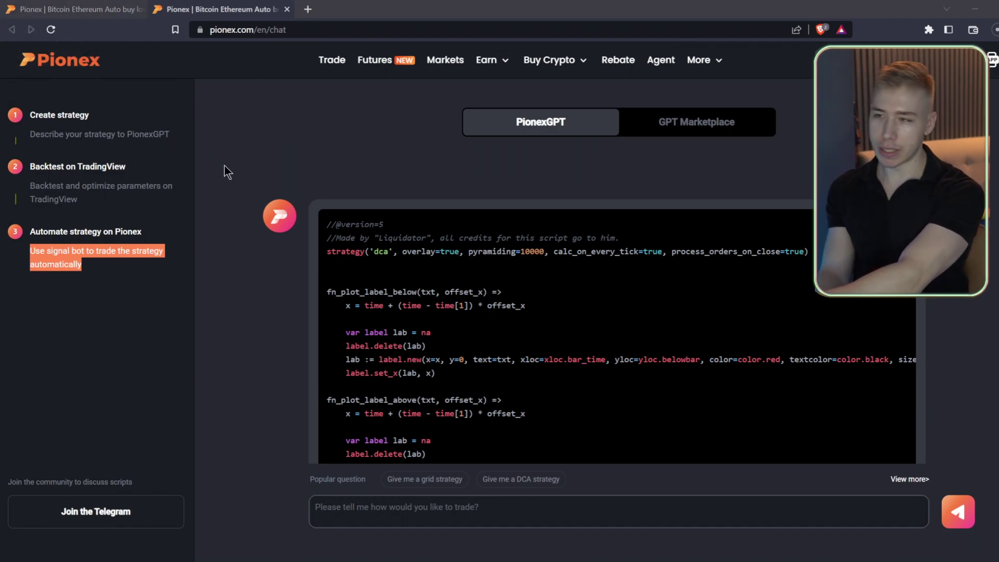
Step: Browse the GPT Marketplace strategy cards, then return to the PionexGPT chat showing the Pine Script dca code
key(ctrl+Tab)
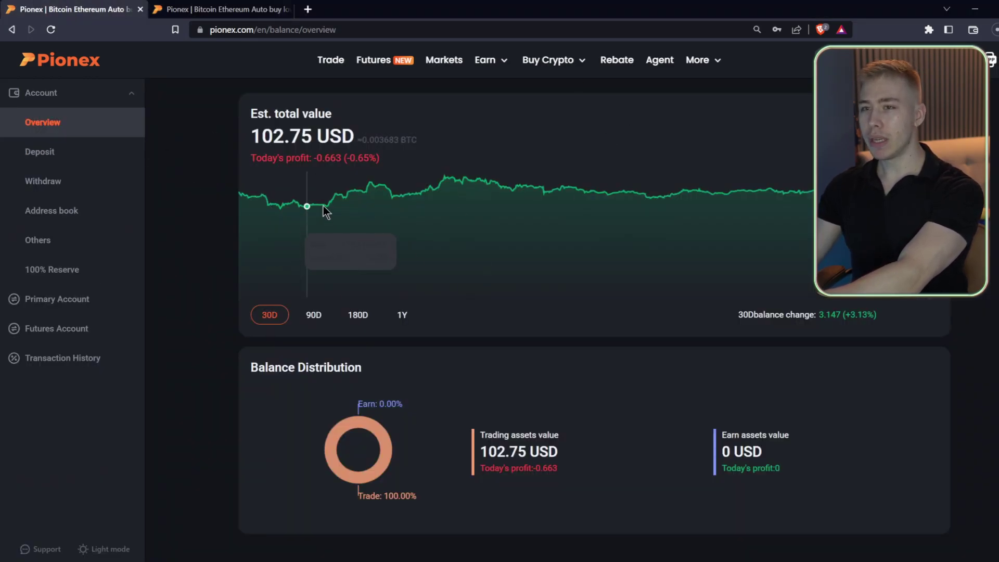
mouse_move(698, 59)
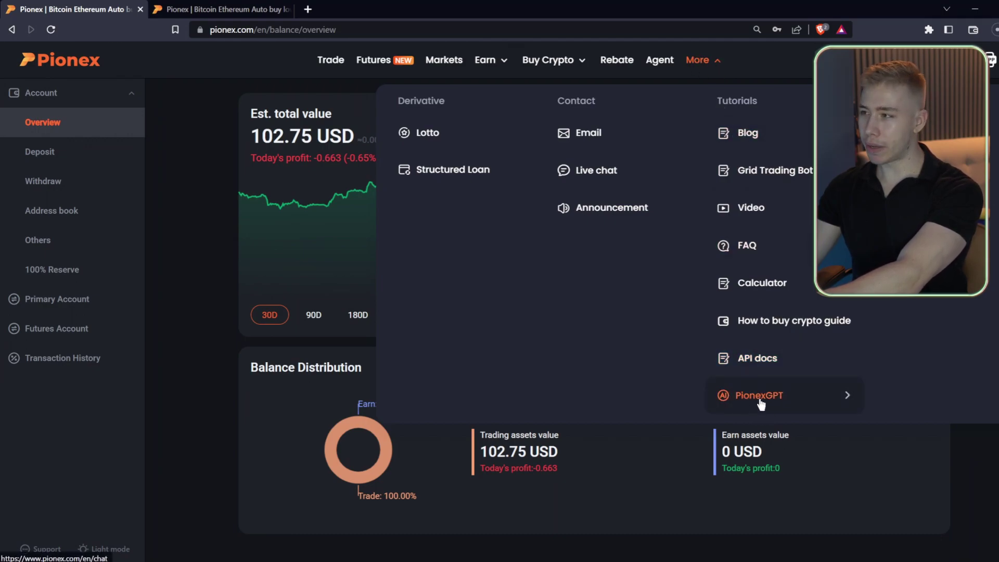
click(231, 2)
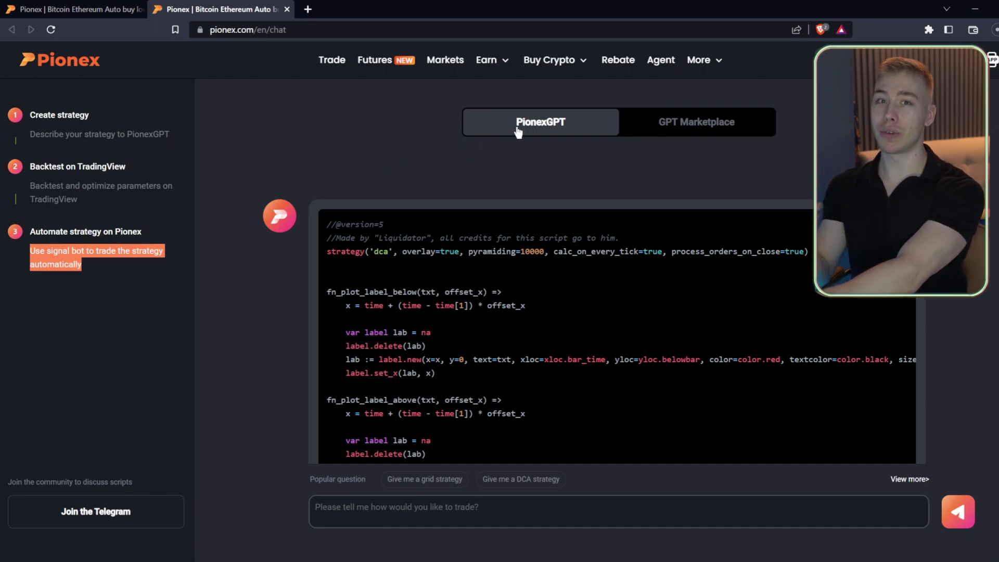
click(682, 128)
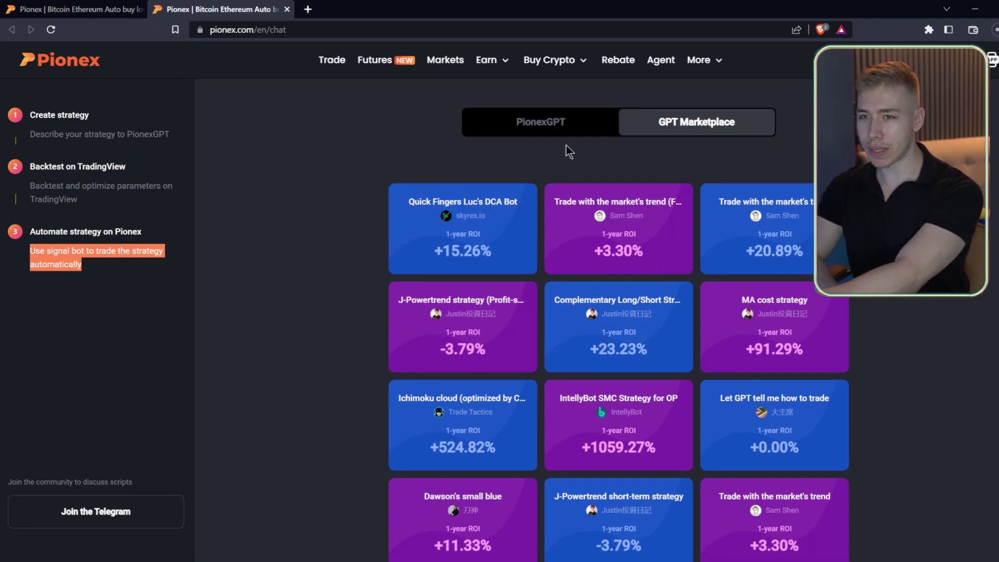
click(558, 135)
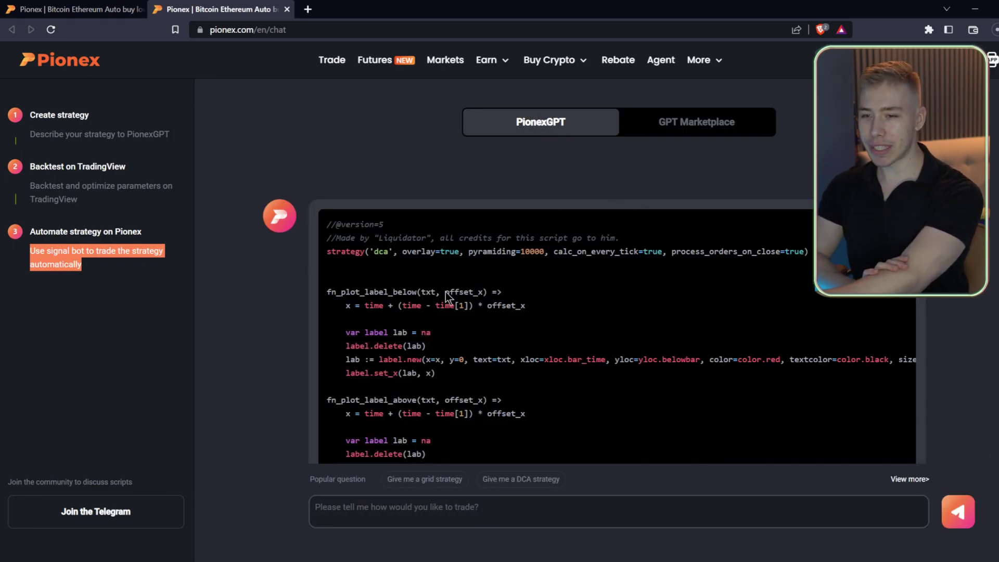
Step: Reload PionexGPT, request 'Give me a DCA strategy', and copy it to TradingView for backtesting
click(51, 29)
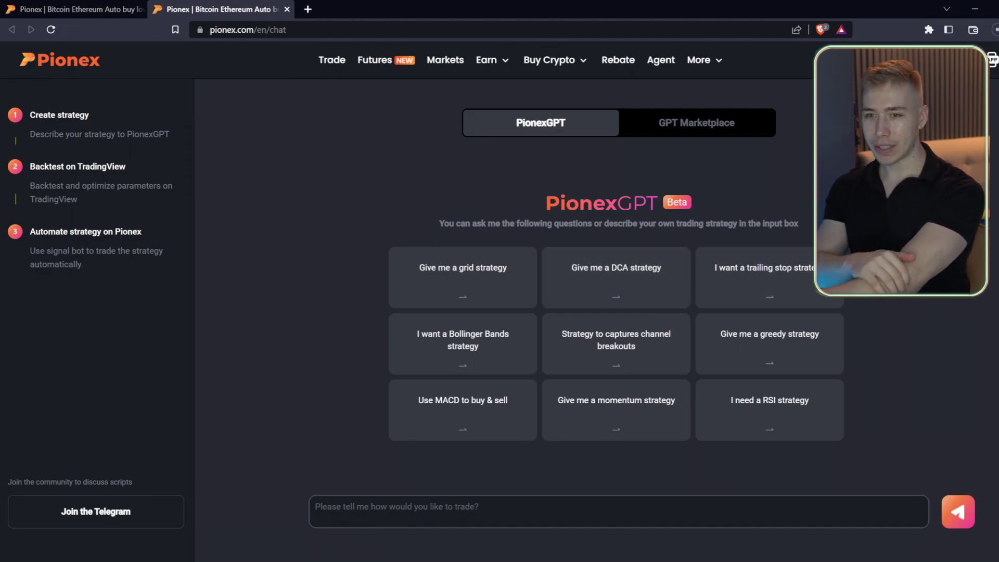
click(615, 280)
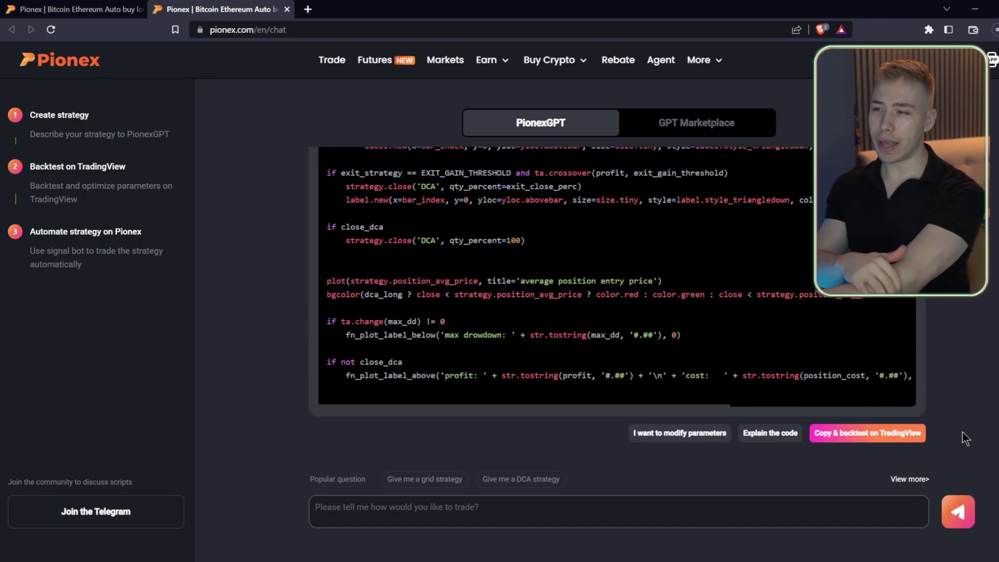
click(876, 442)
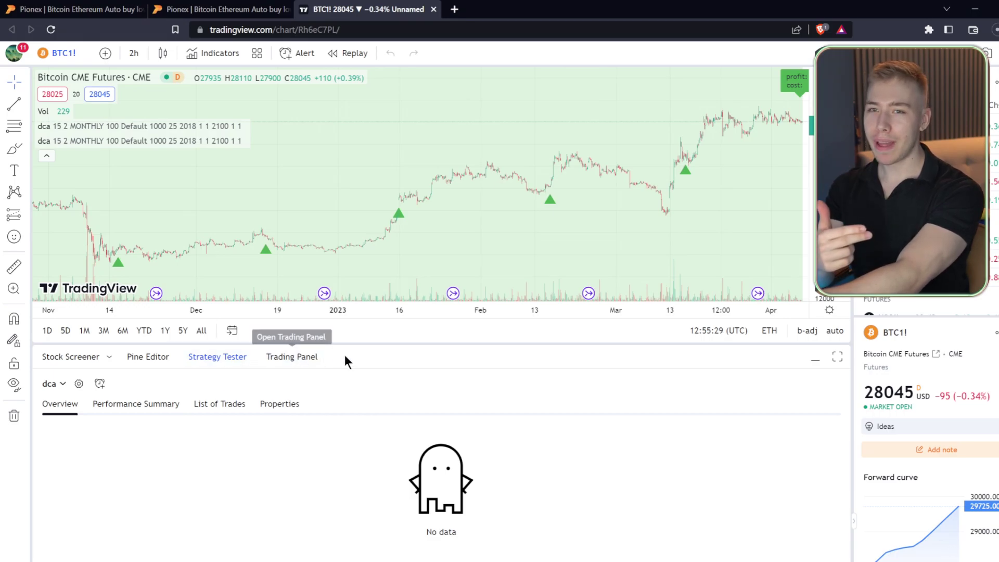
Step: Compare the dca code with the TradingView chart, collapse the Strategy Tester, and open the Pine Editor on AAPL
click(218, 9)
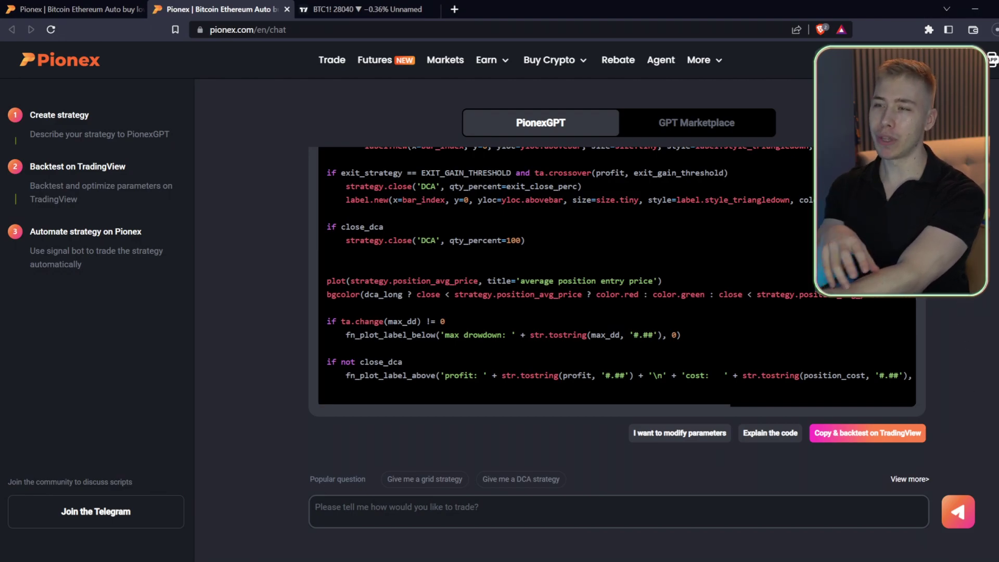
click(395, 7)
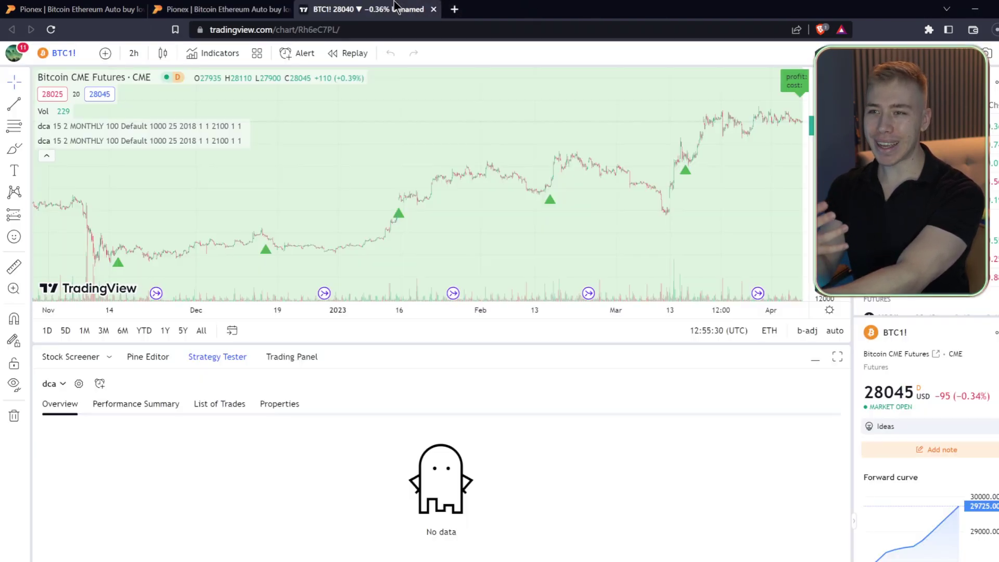
click(218, 358)
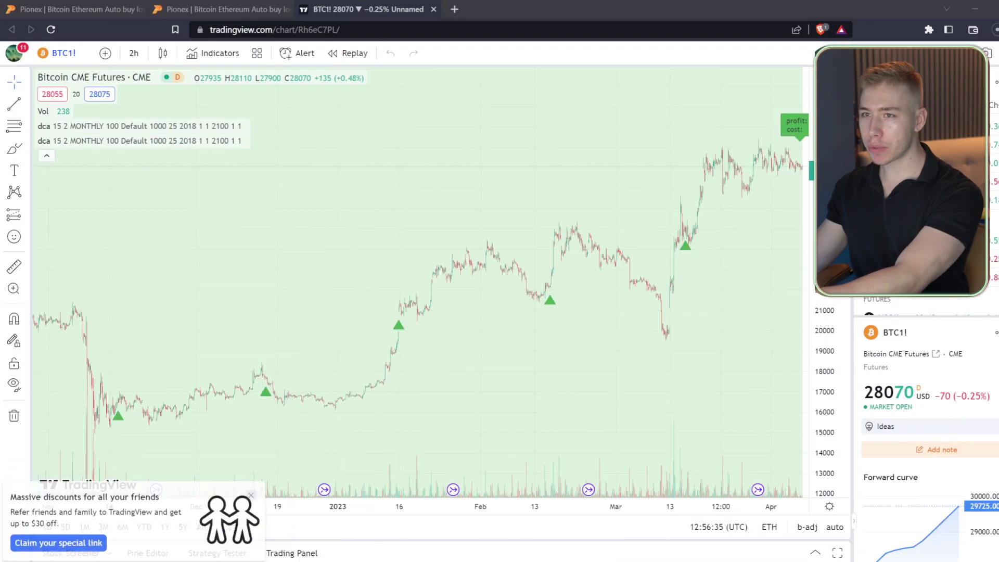
click(219, 9)
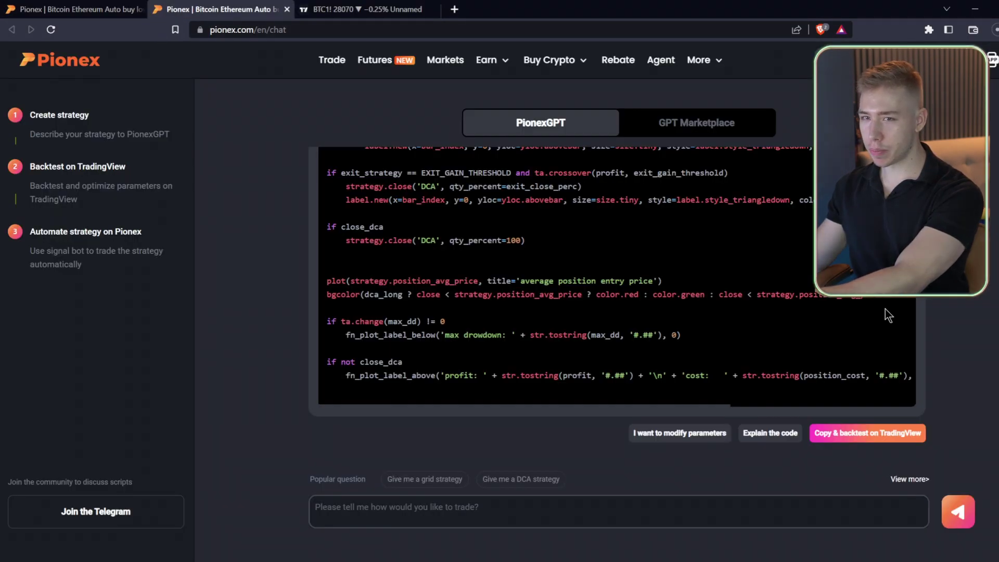
scroll(885, 308, up, 15)
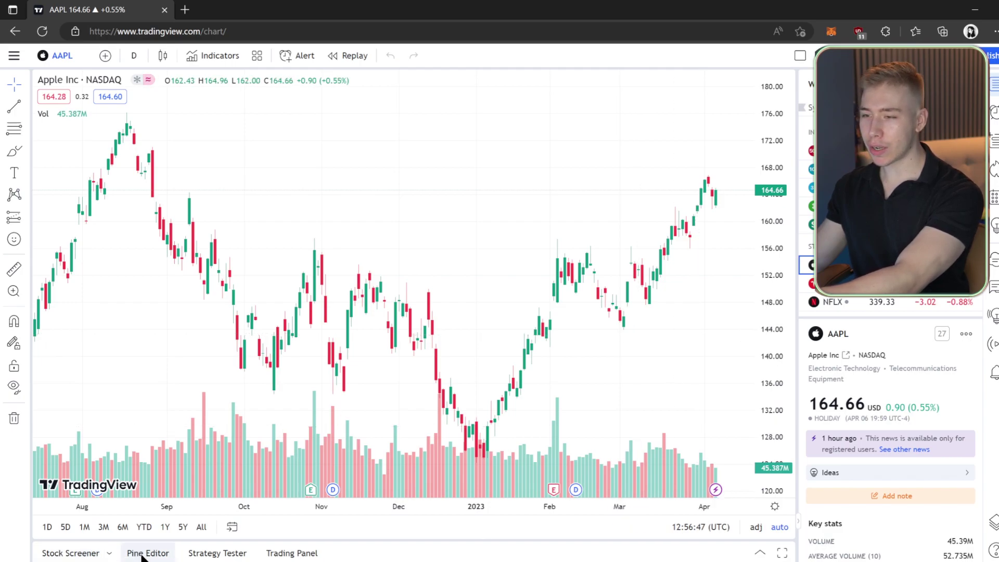
click(148, 554)
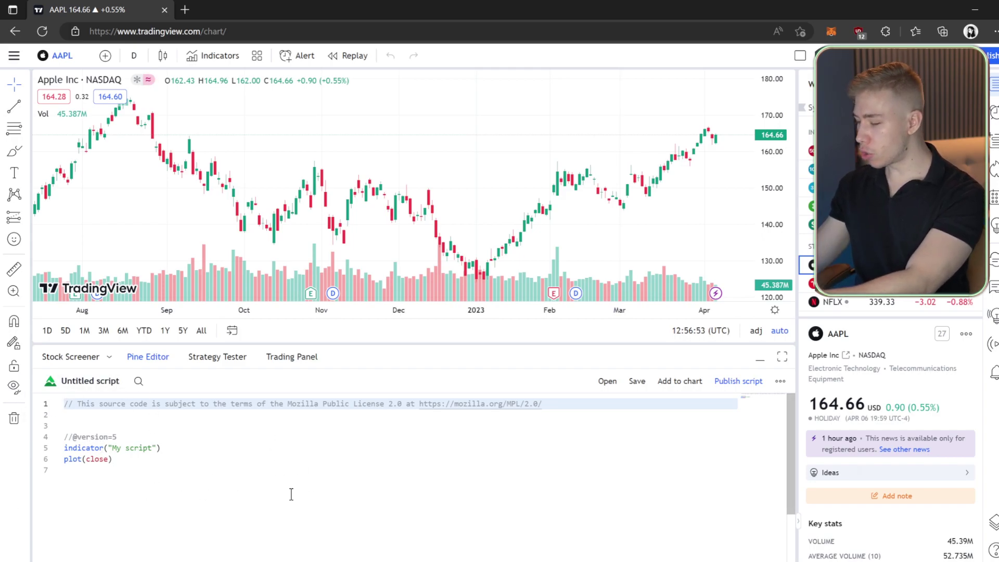
Step: Paste the DCA code into the Pine Editor, add it to the chart, and save the script as 'dca'
key(ctrl+v)
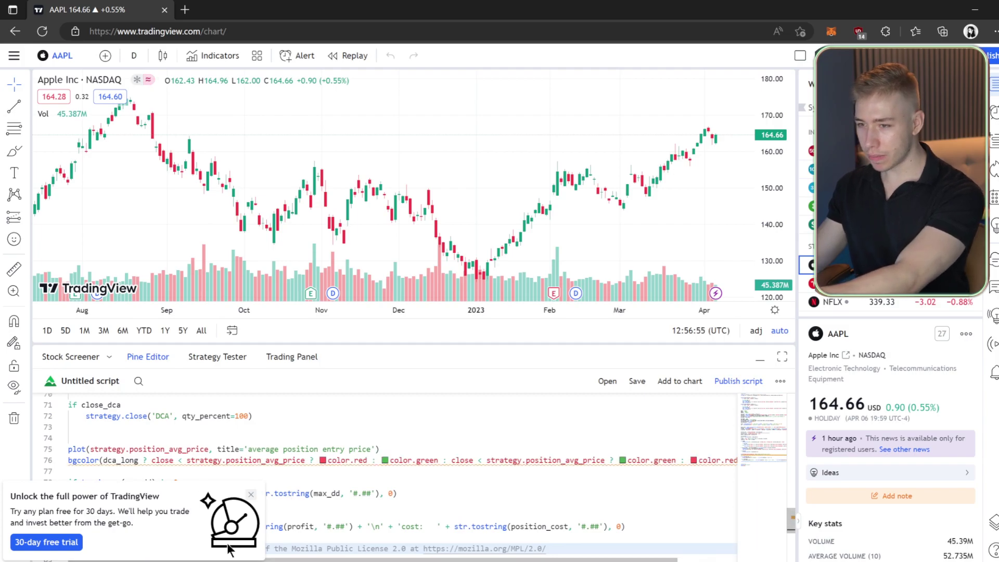
click(251, 494)
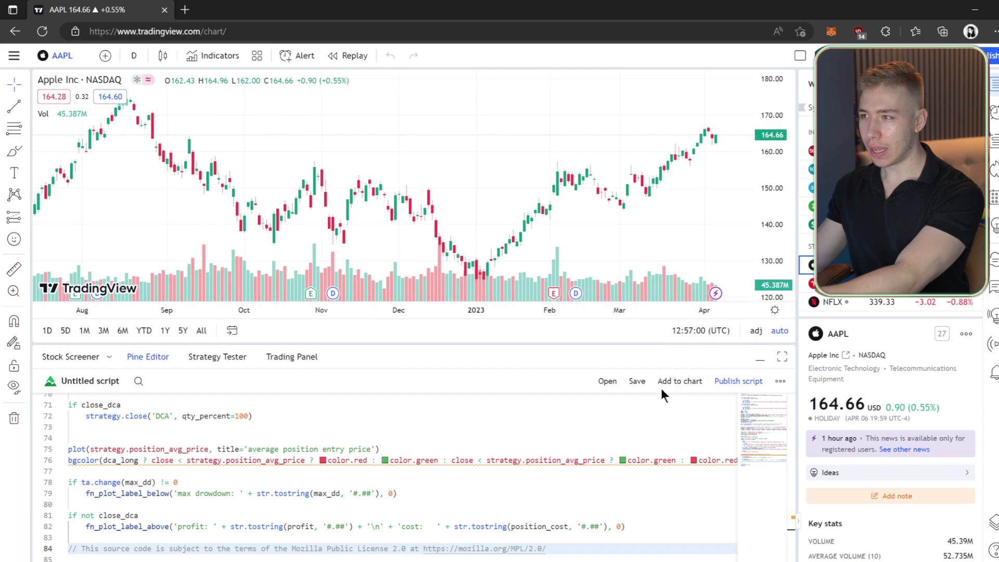
click(678, 385)
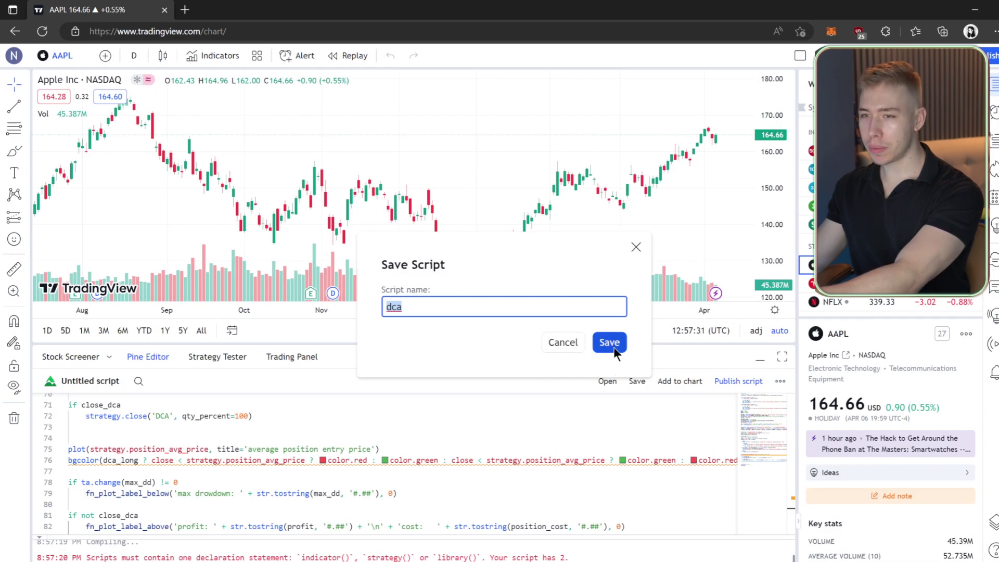
click(613, 348)
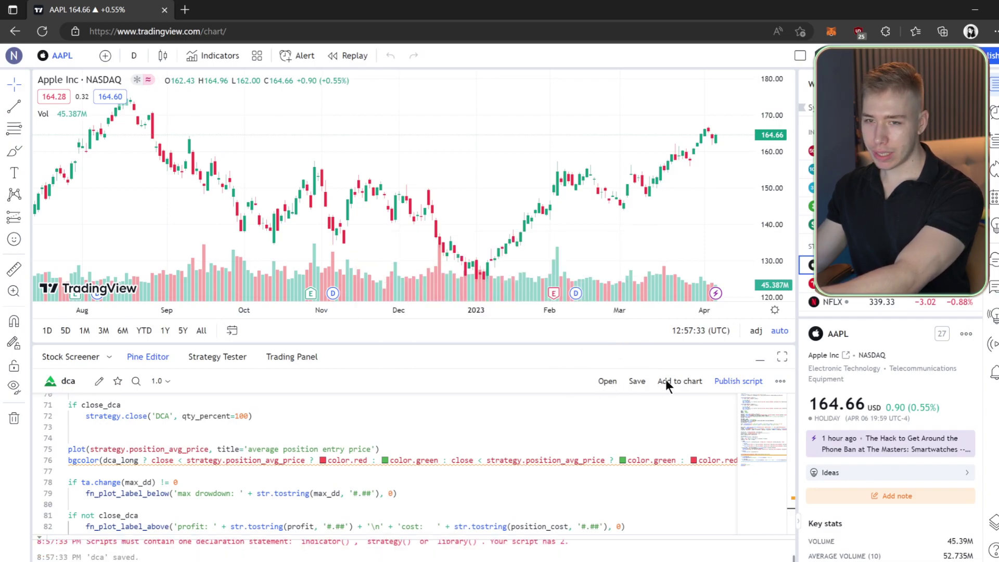
click(217, 357)
Step: Load the saved 'dca' script from My scripts onto the chart via the Strategy Tester picker
click(402, 536)
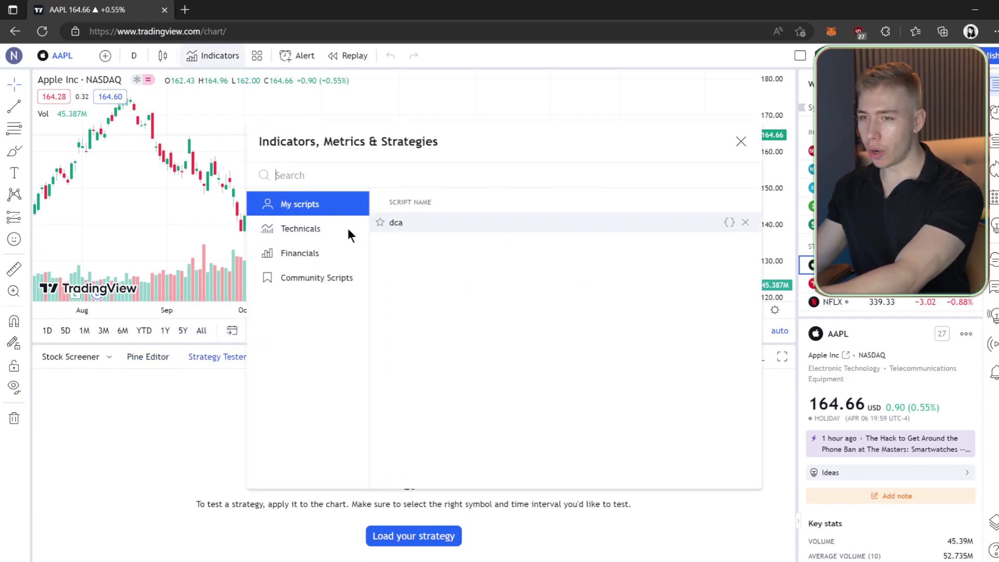
click(311, 225)
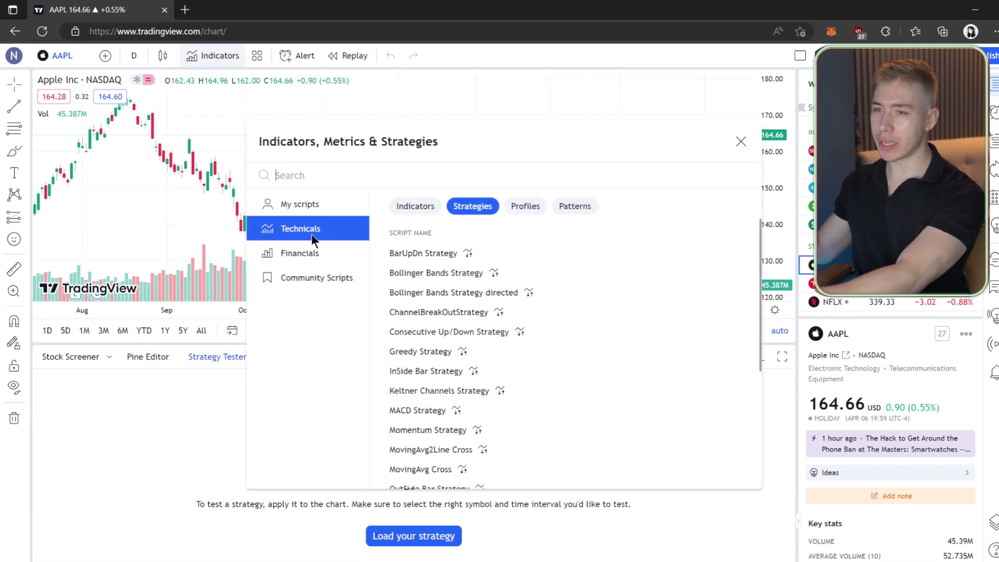
click(319, 207)
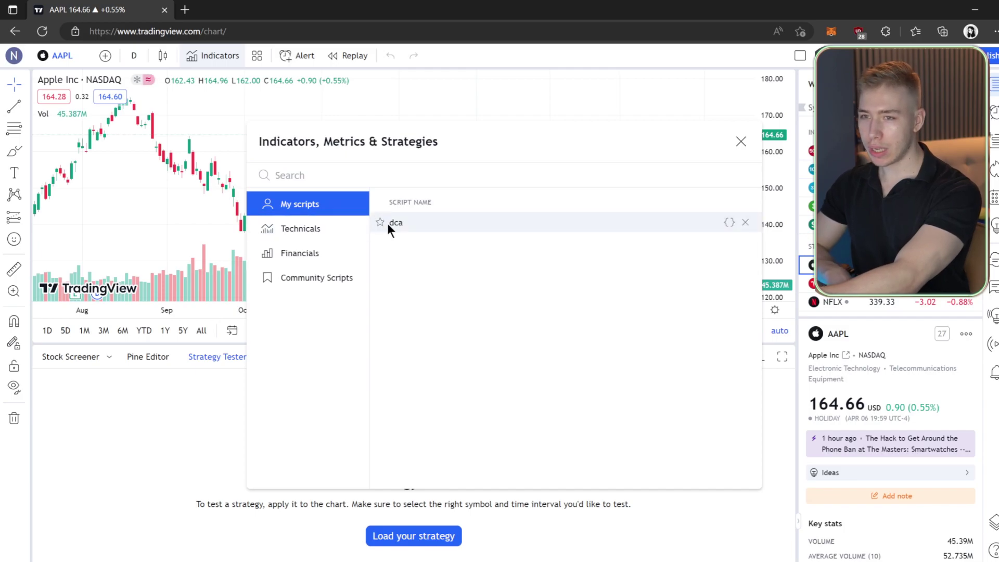
click(388, 224)
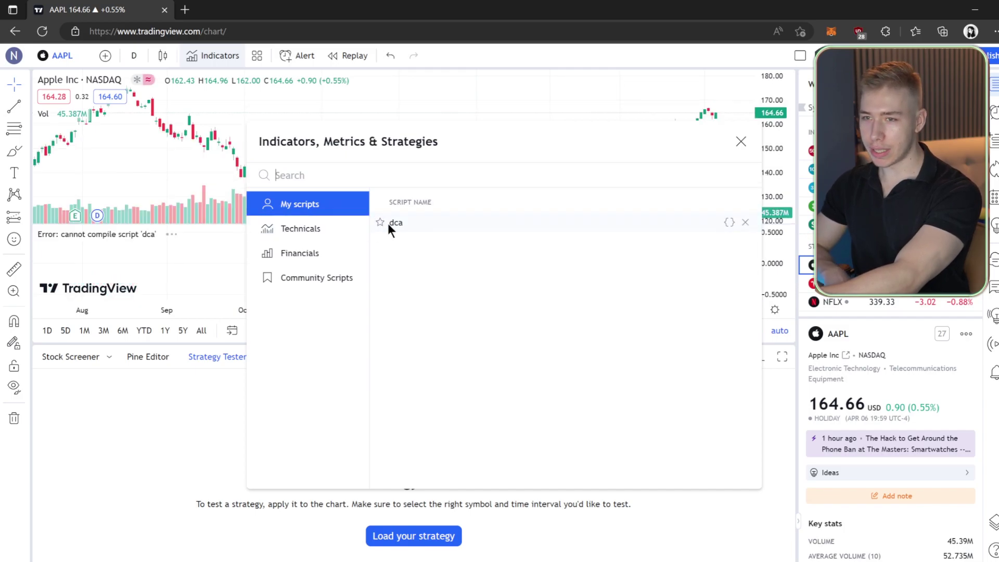
click(192, 445)
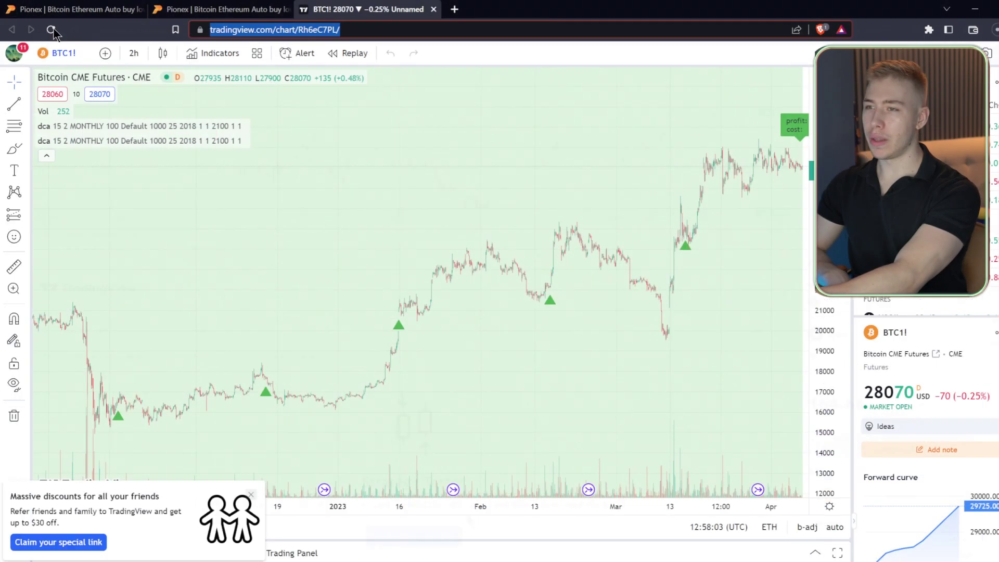
Step: Keep the Bitcoin futures symbol, dismiss the referral banner, and view the dca Strategy Tester results
click(64, 52)
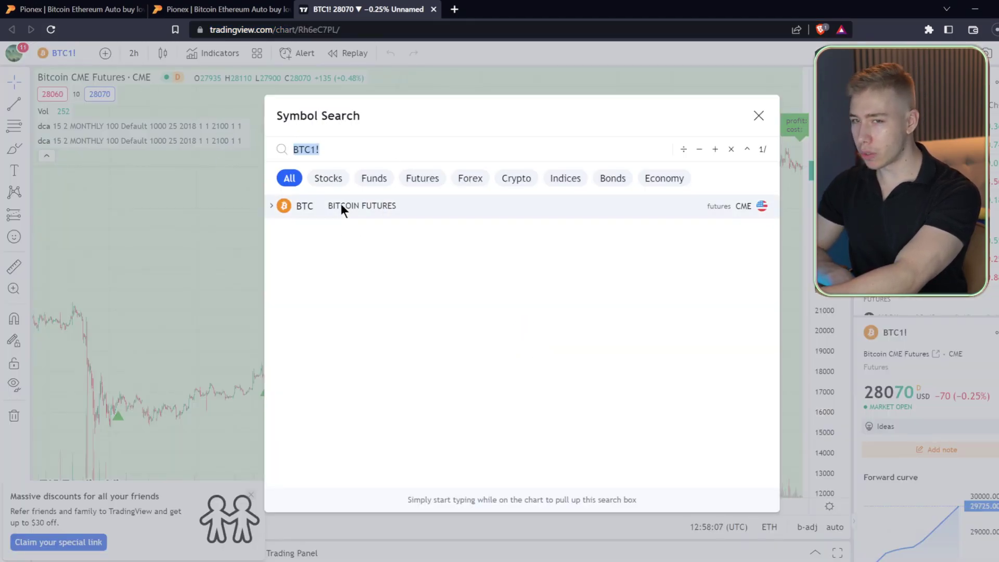
click(759, 115)
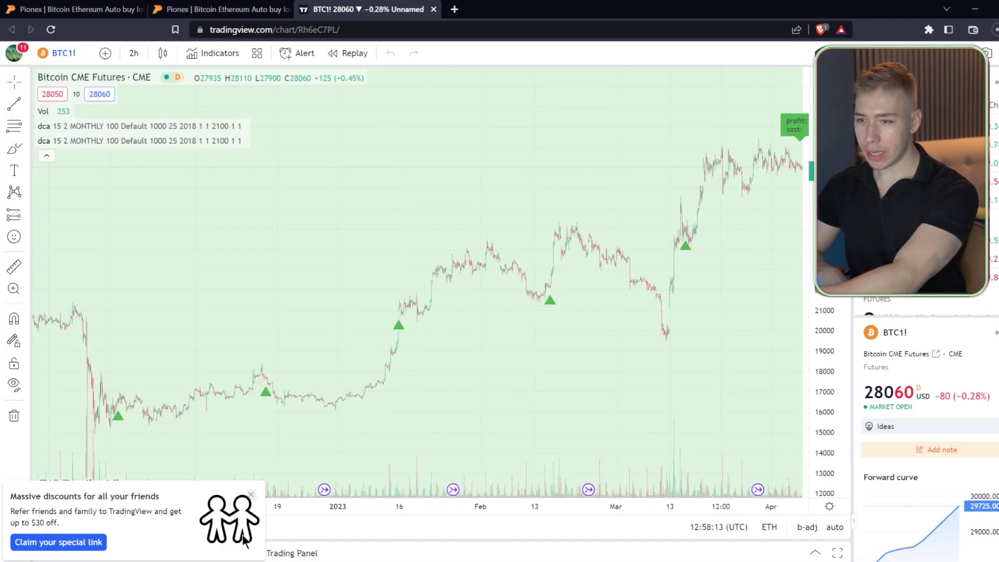
click(251, 495)
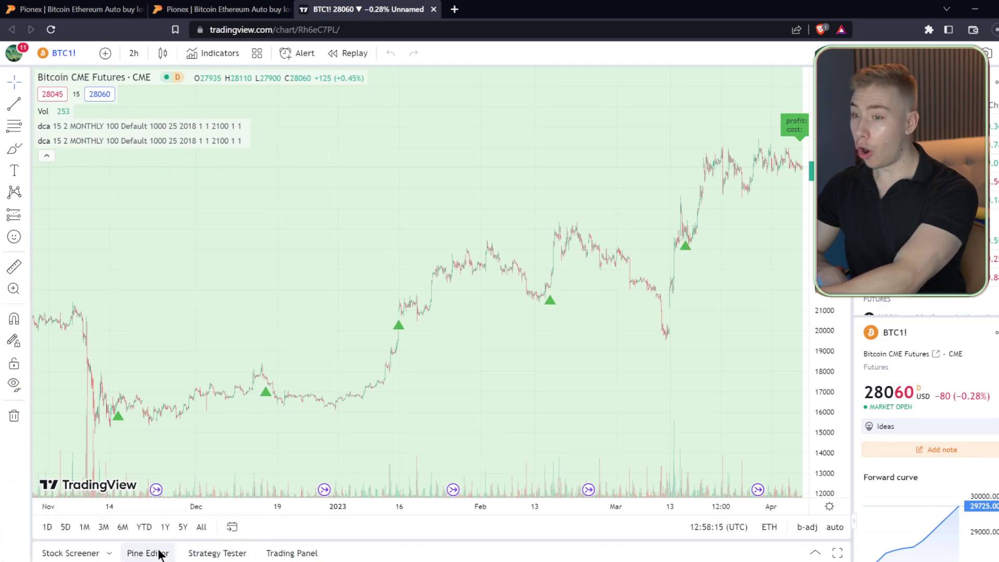
click(159, 554)
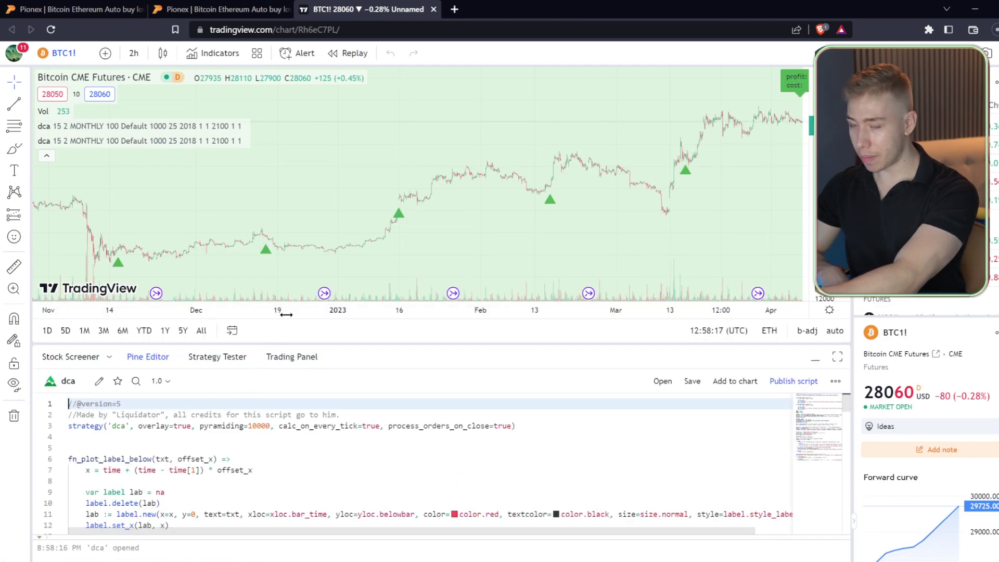
click(226, 357)
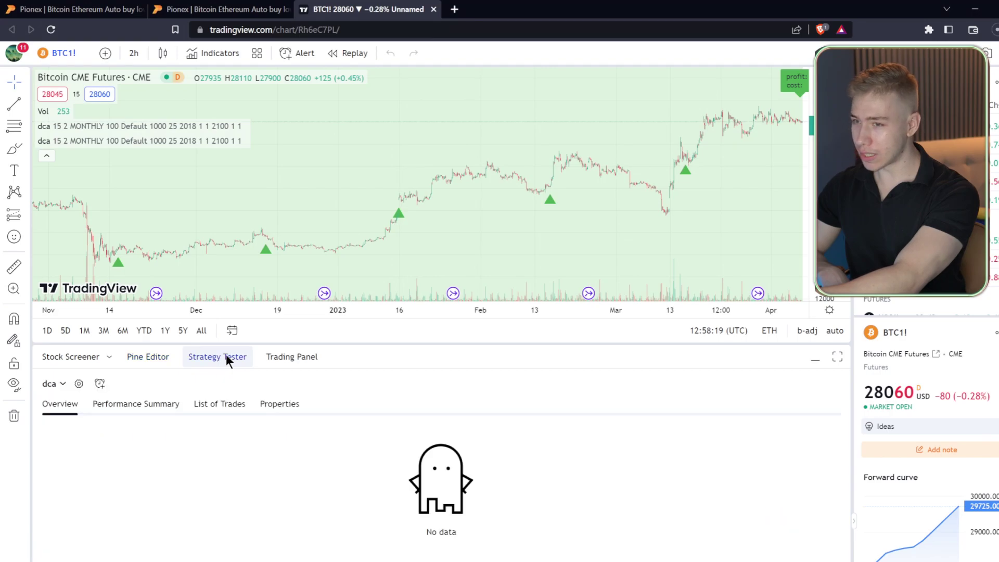
click(78, 383)
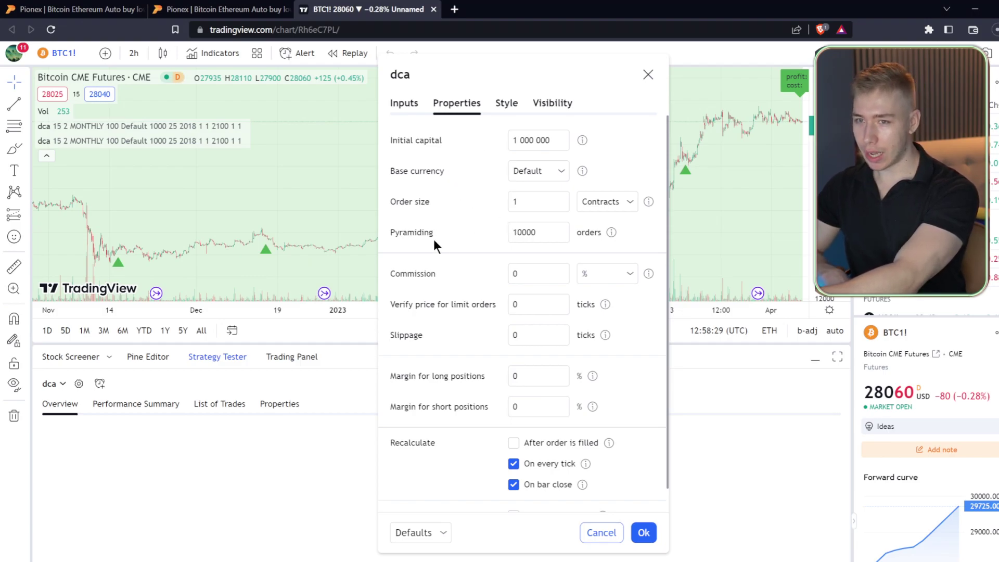
click(503, 104)
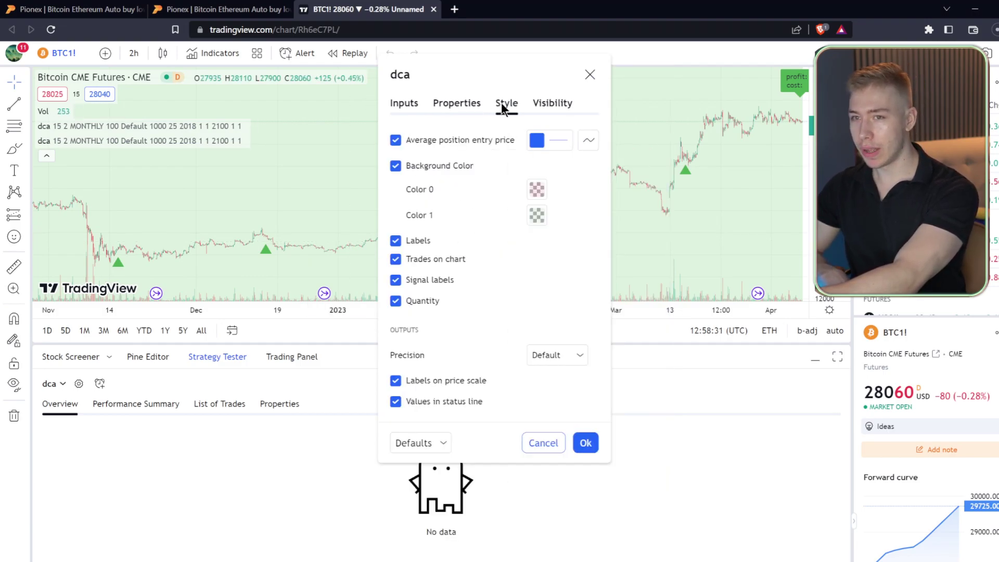
click(541, 104)
click(631, 73)
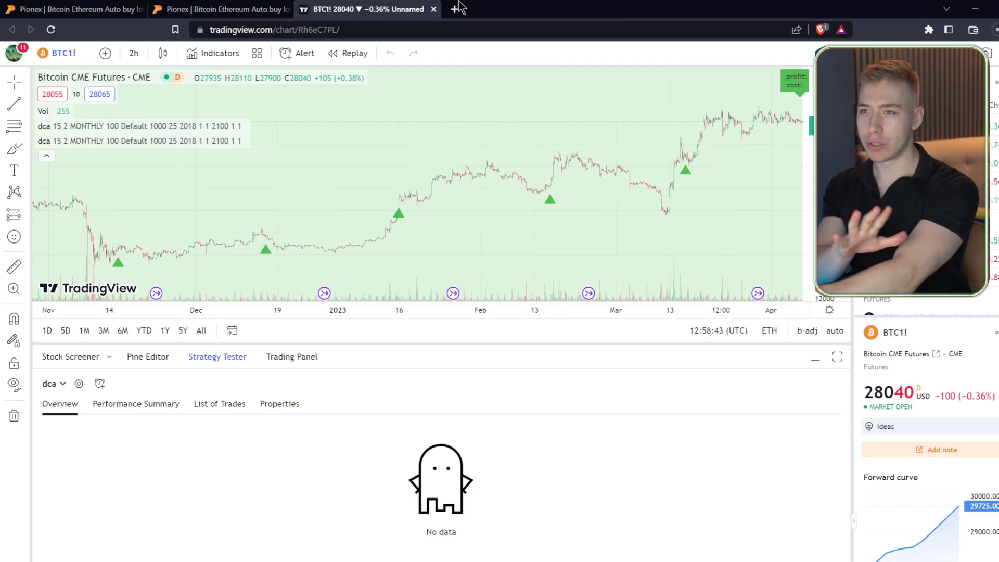
click(78, 9)
Step: Switch between the PionexGPT code chat and the TradingView chart, reviewing the Backtest on TradingView step
click(208, 9)
click(672, 124)
click(545, 126)
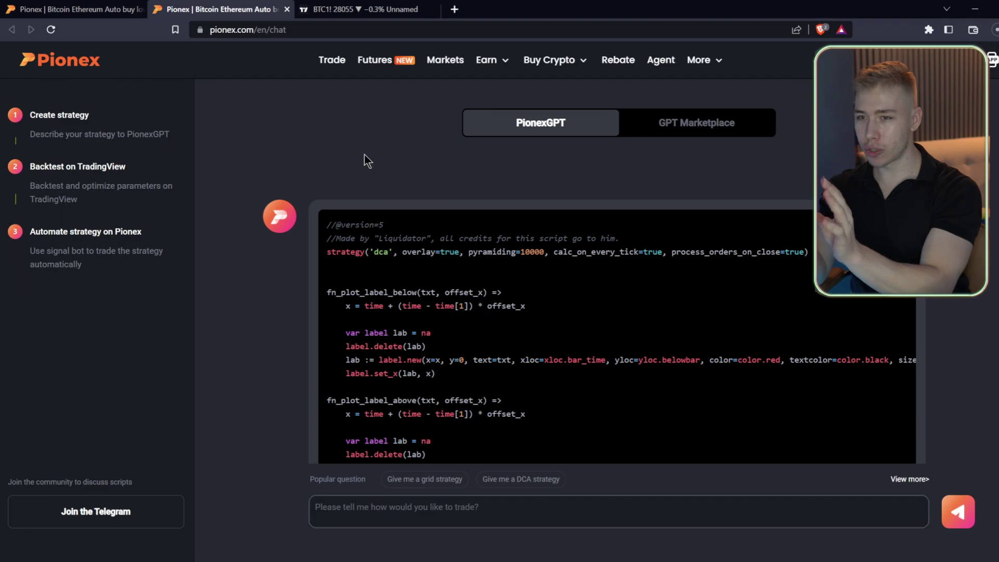
key(ctrl+Tab)
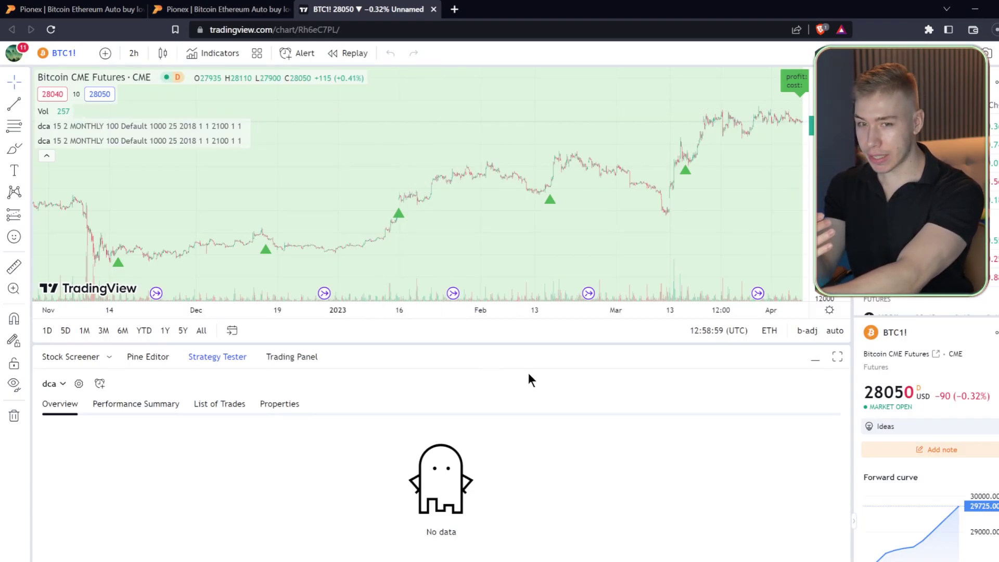
click(219, 9)
scroll(375, 410, down, 5)
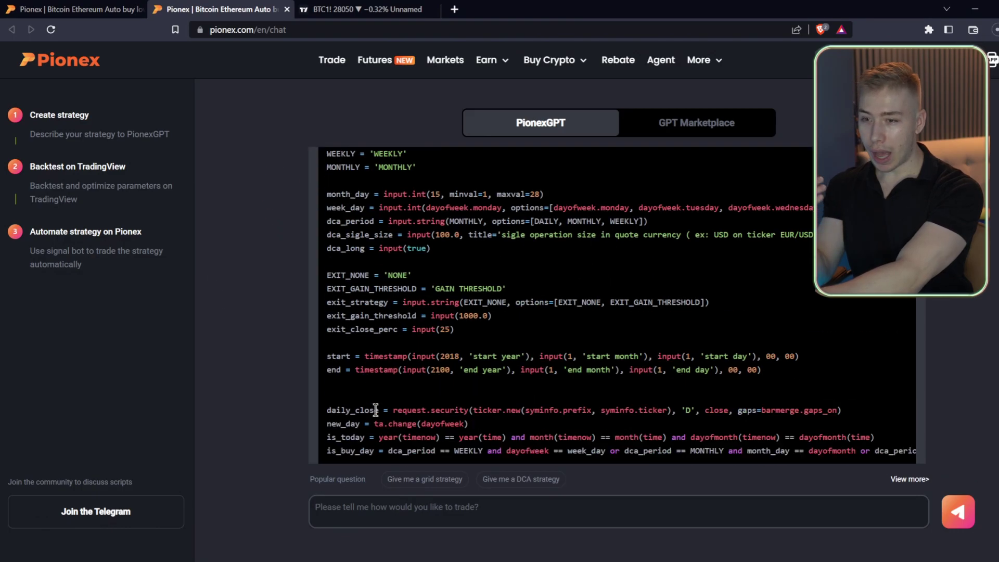
scroll(376, 410, down, 10)
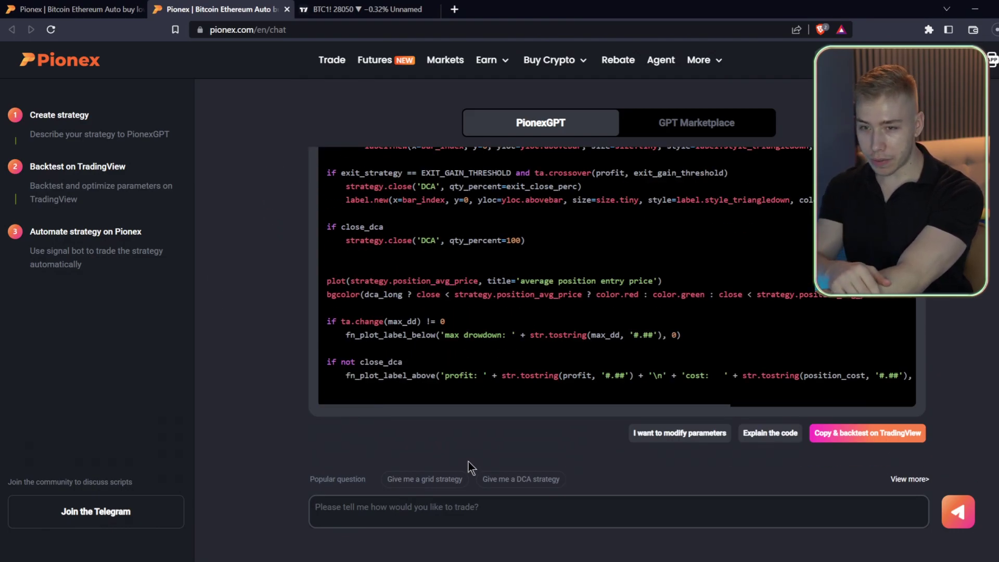
click(372, 8)
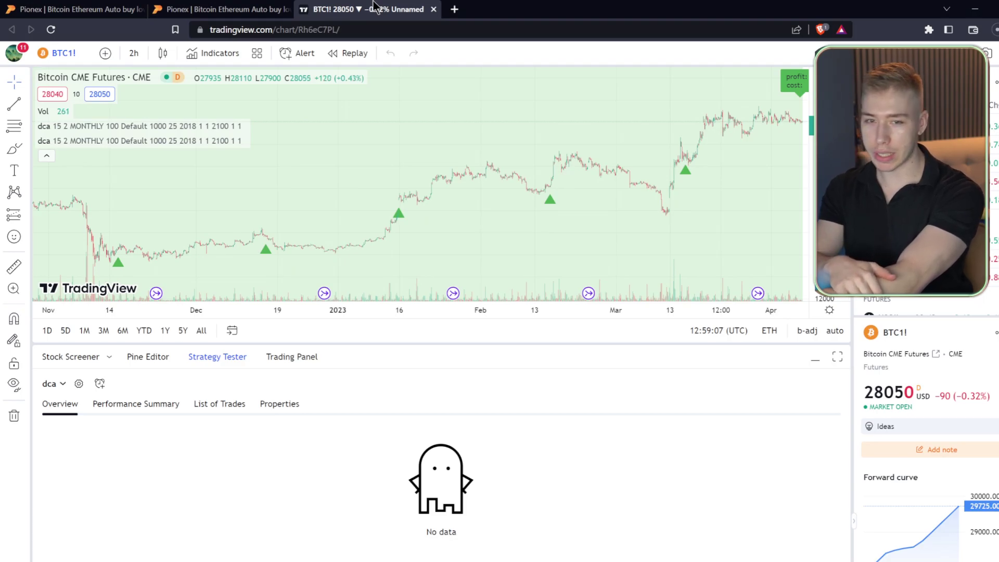
key(ctrl+shift+Tab)
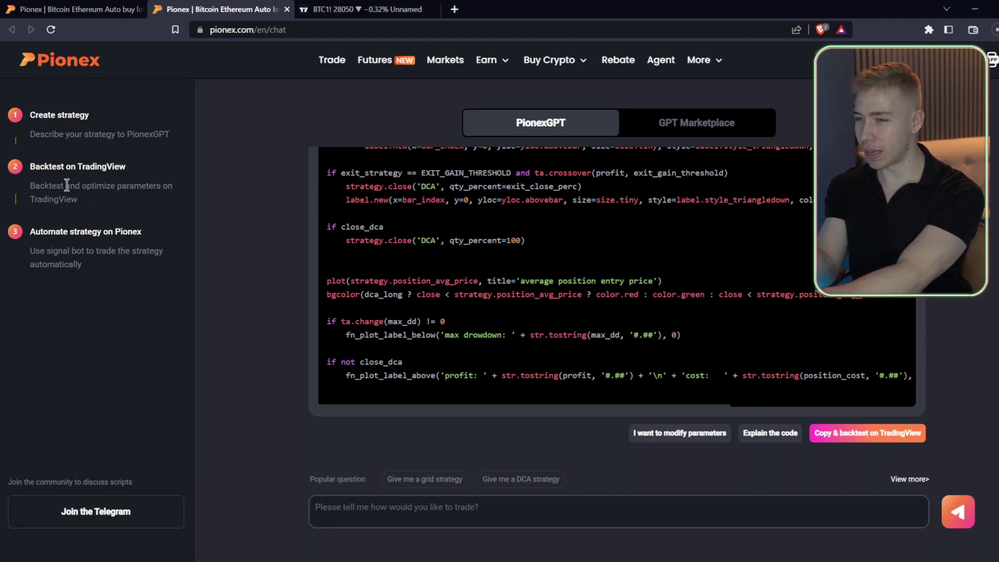
drag(31, 167, 128, 168)
click(152, 173)
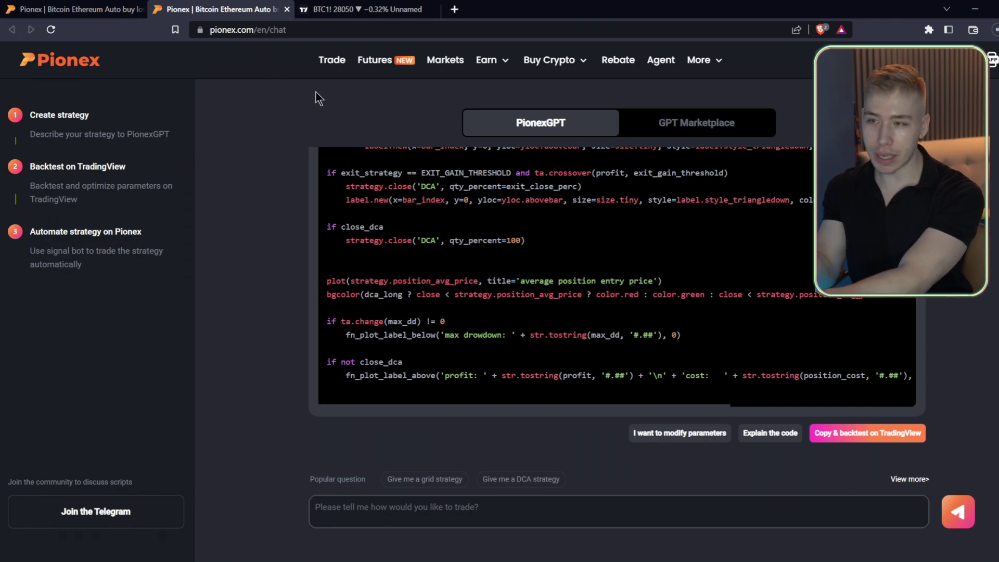
Step: Close the TradingView chart and open Quick Fingers Luc's DCA Bot from the GPT Marketplace
click(706, 130)
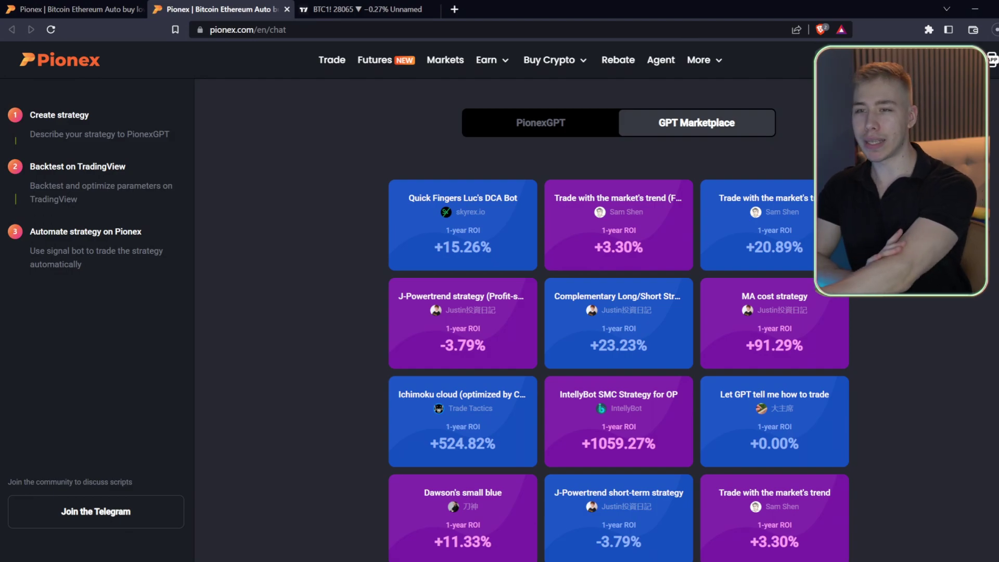
click(544, 117)
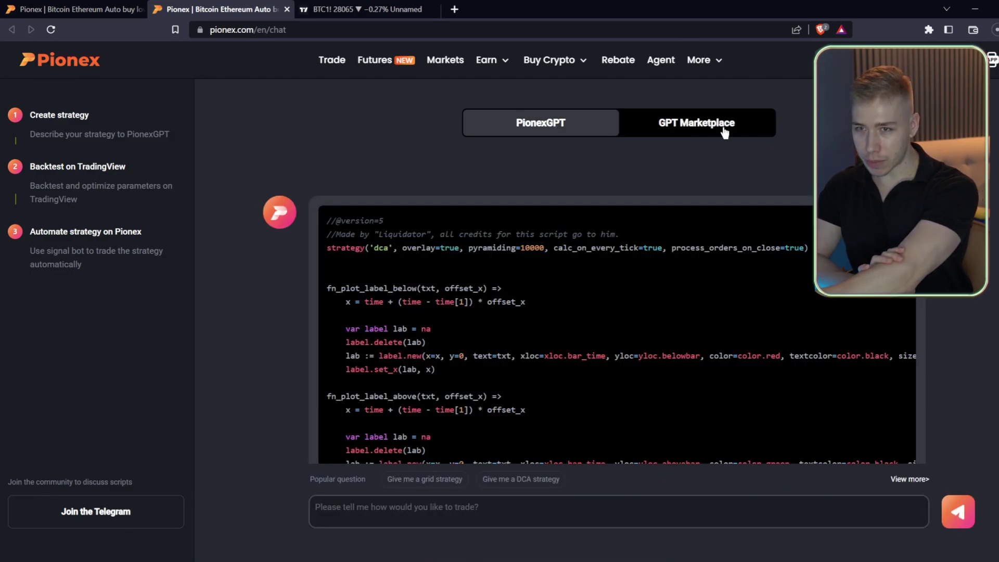
click(723, 130)
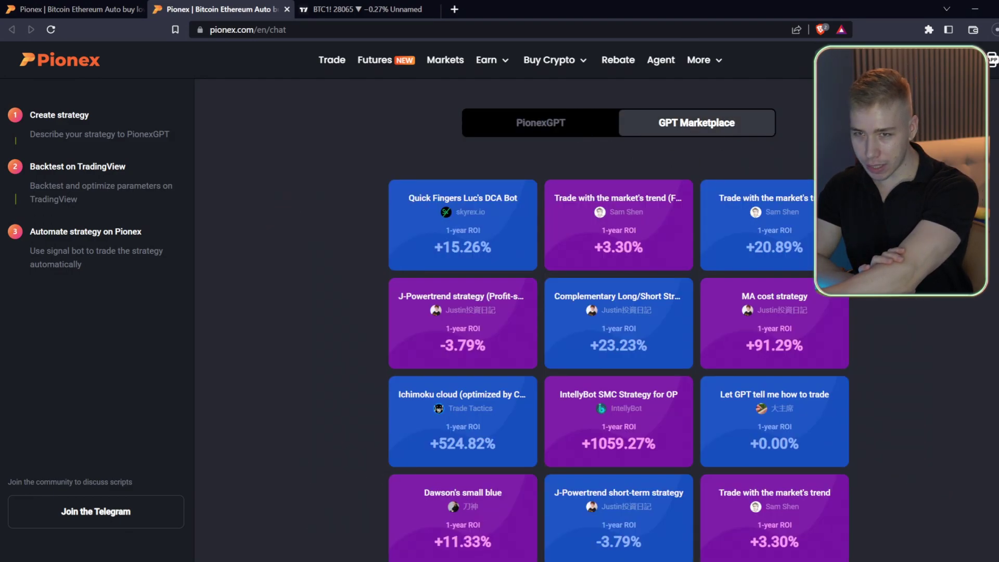
click(434, 9)
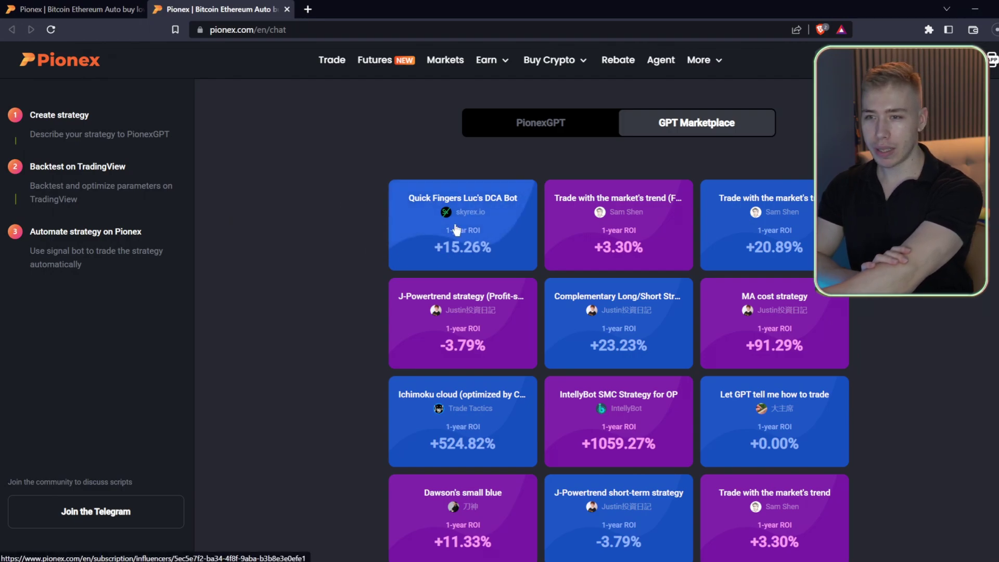
click(481, 250)
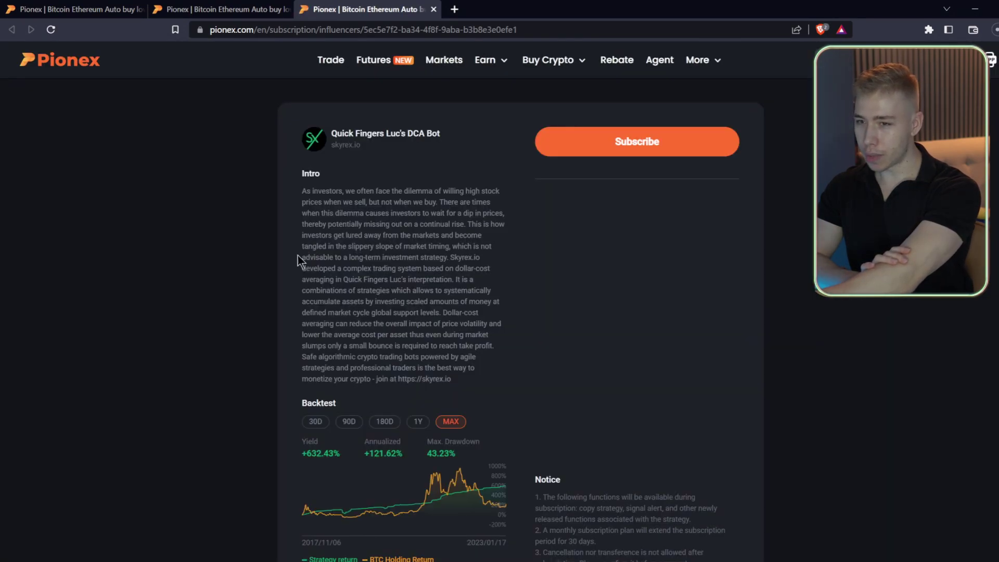
Step: Compare the DCA bot's 30D, 90D, 180D, 1Y and MAX backtests, then return to the Marketplace list
scroll(308, 271, down, 2)
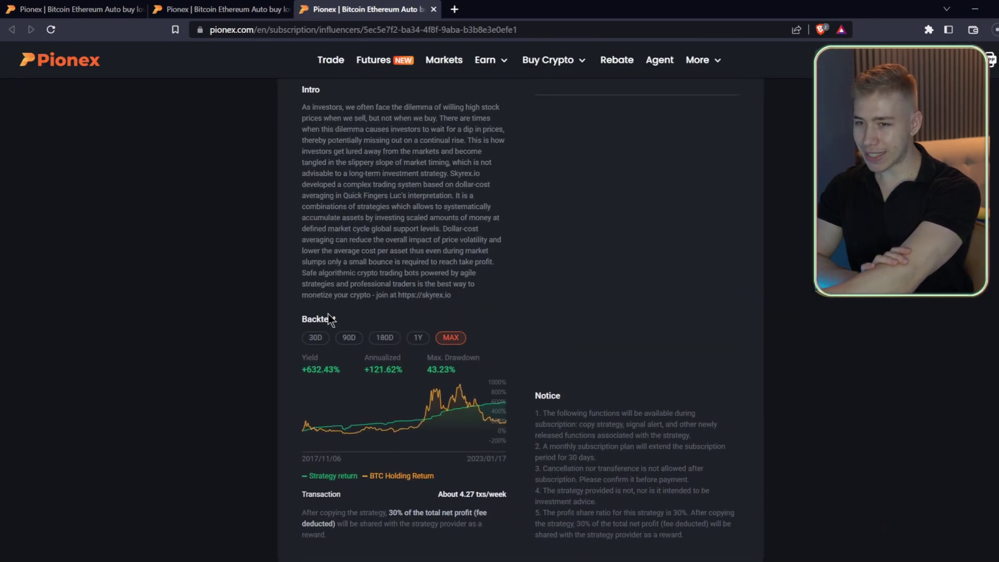
click(317, 339)
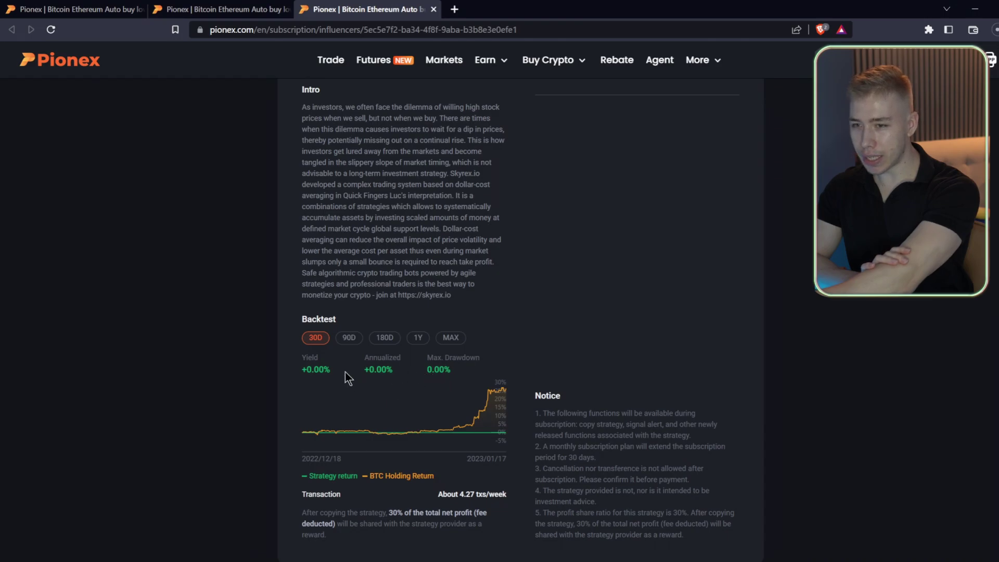
click(359, 339)
click(394, 344)
click(419, 341)
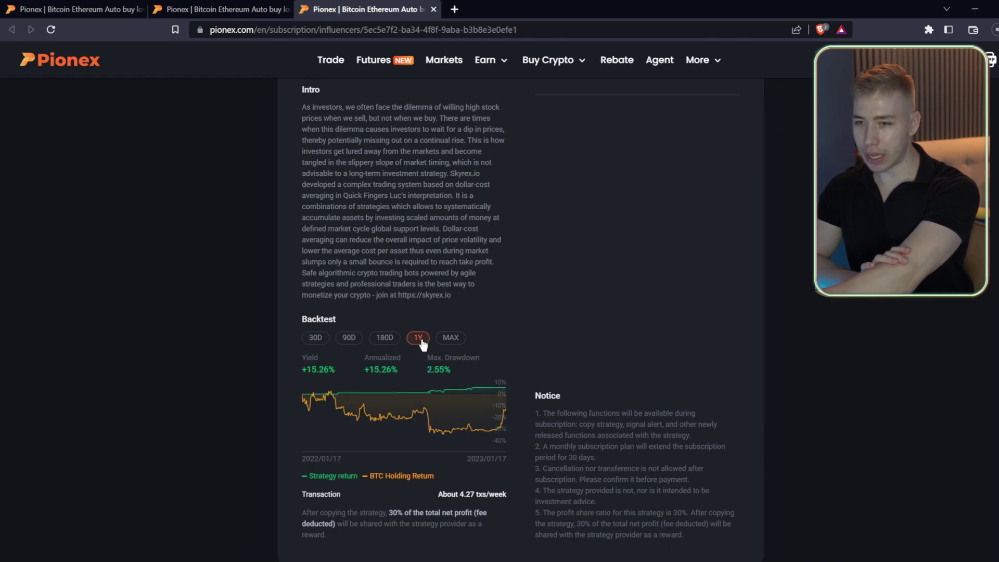
click(457, 340)
scroll(585, 261, up, 1)
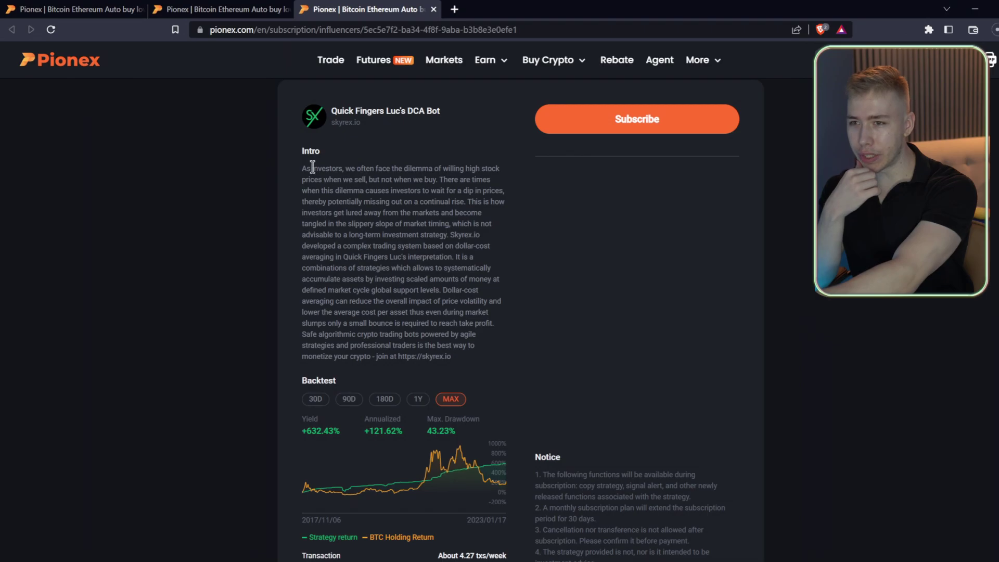
drag(303, 168, 511, 361)
click(515, 367)
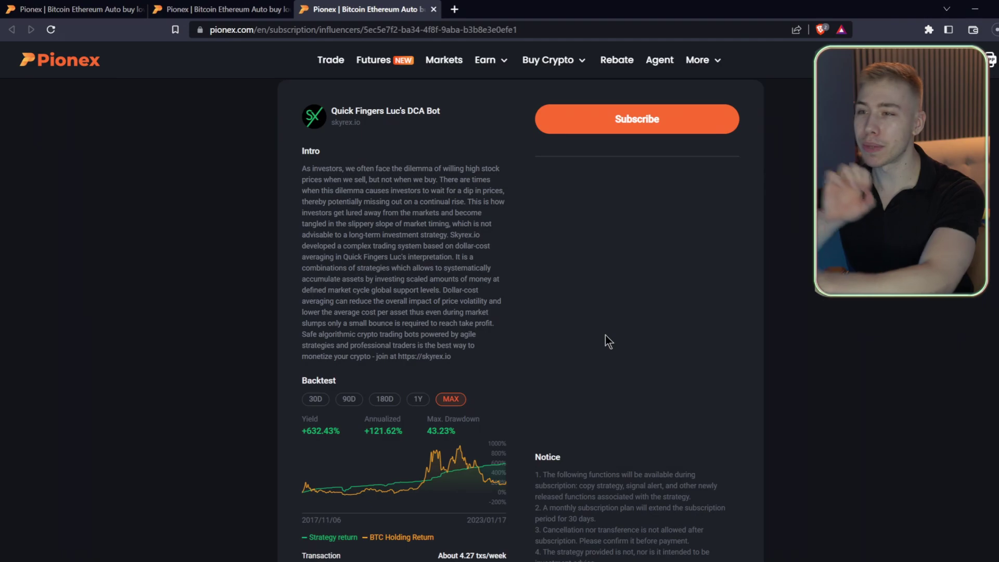
click(235, 9)
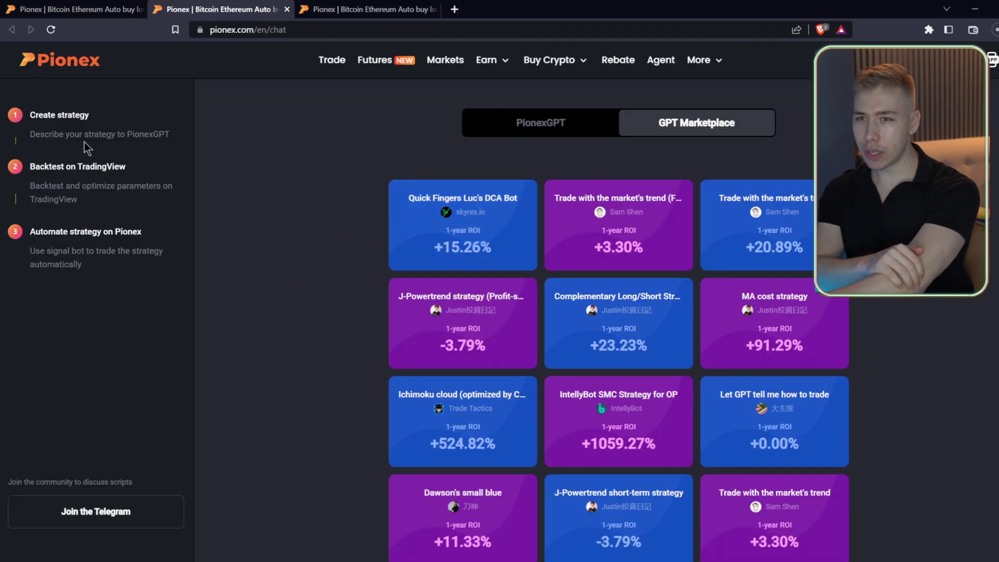
Step: Open IntellyBot SMC Strategy for OP, review its 30-day backtest and intro, and subscribe
click(609, 421)
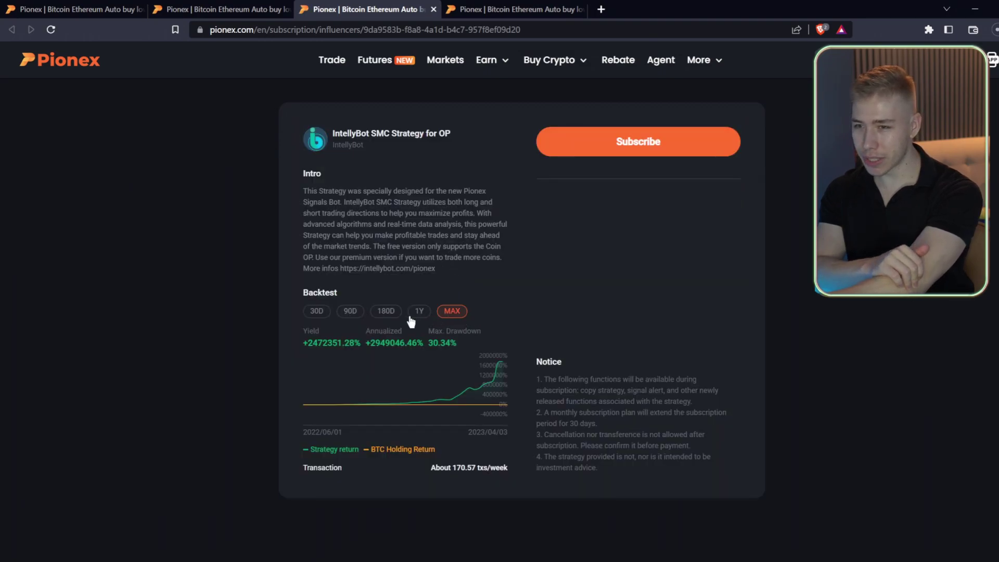
click(318, 312)
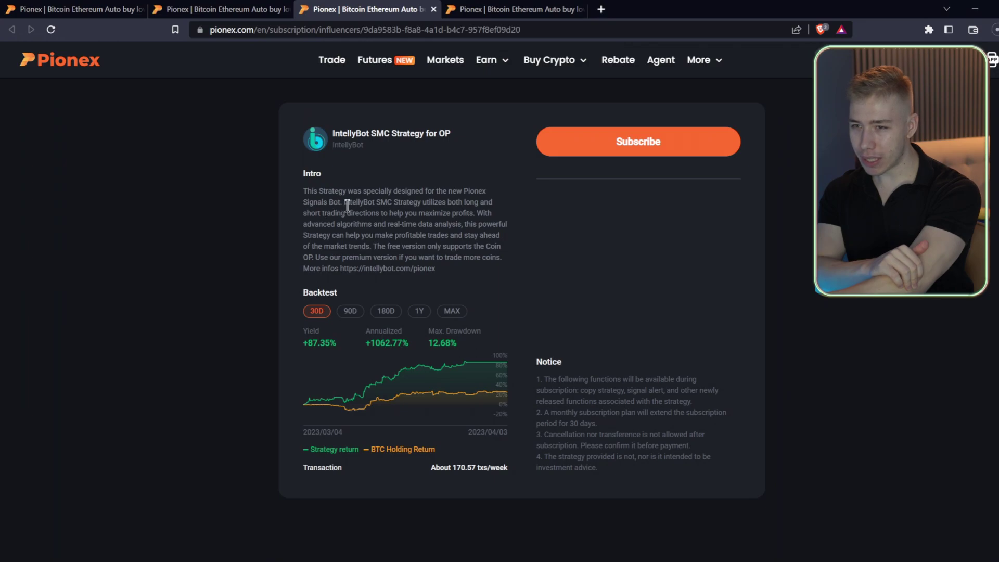
drag(343, 203, 388, 203)
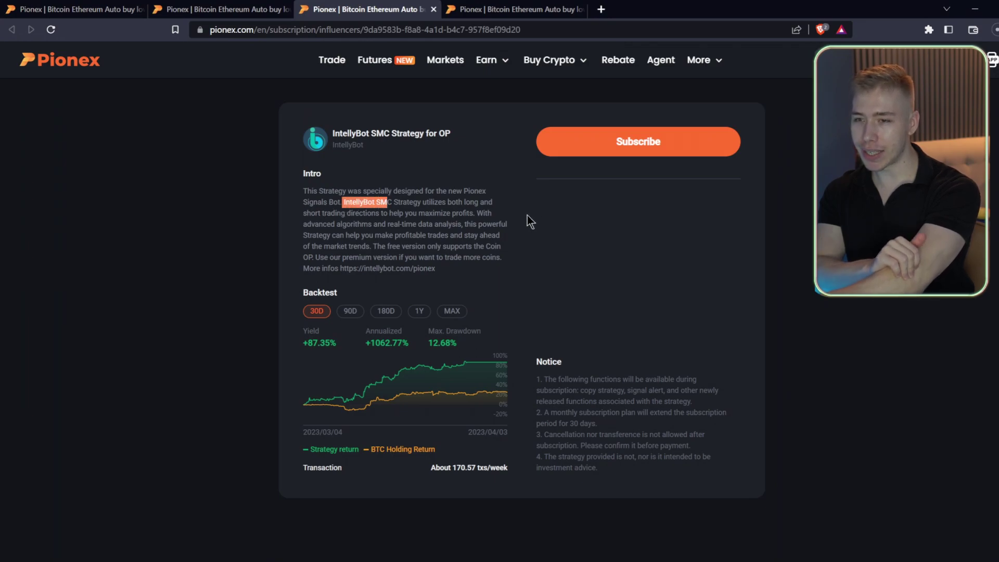
drag(435, 224, 452, 214)
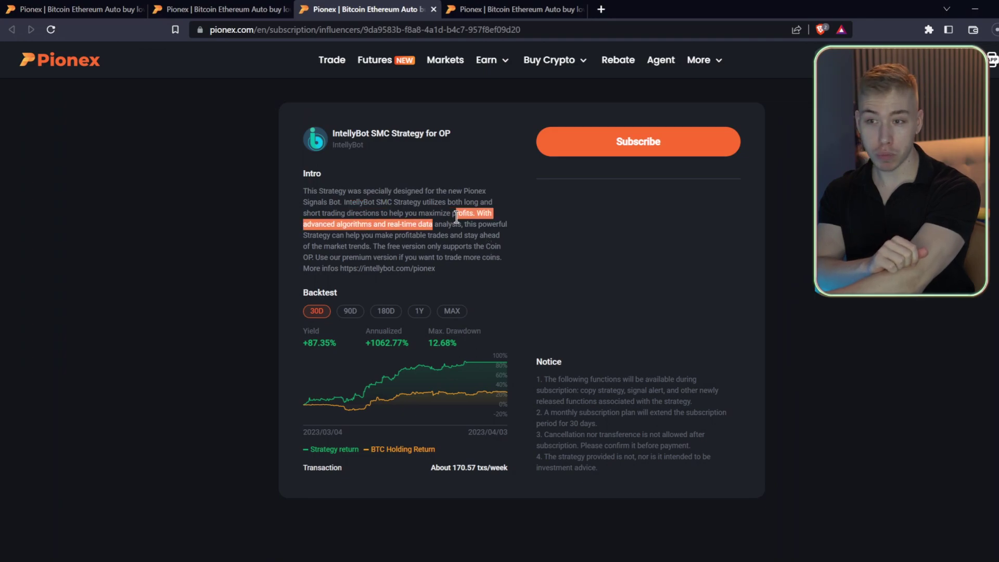
click(537, 236)
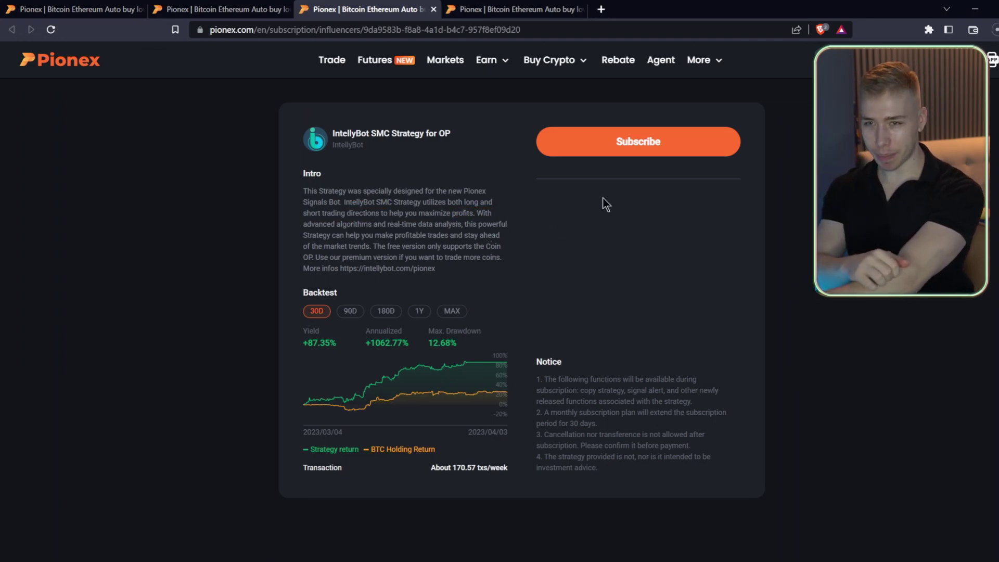
click(631, 152)
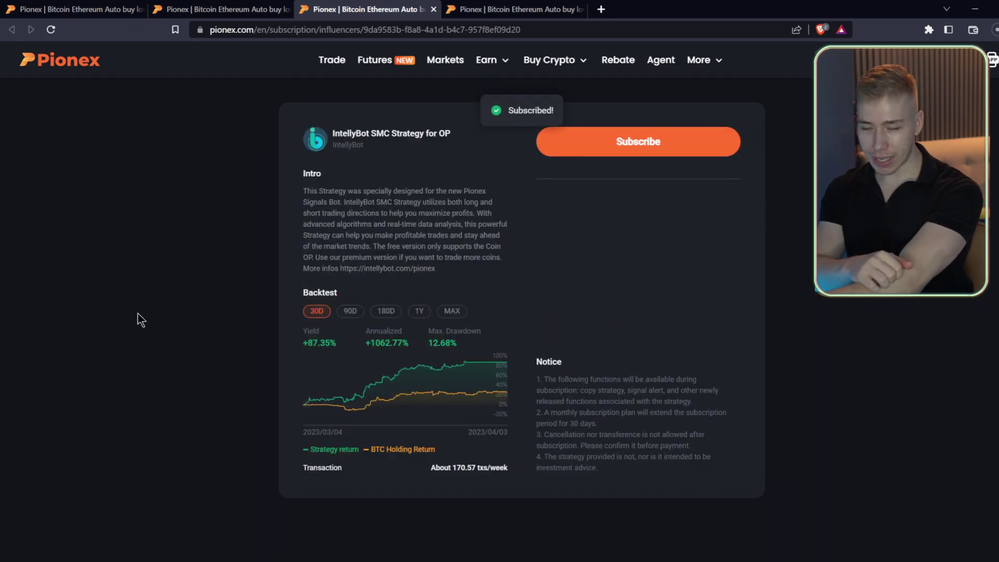
Step: Keep OP as the coin to invest and enter a 100 USDT investment
click(605, 186)
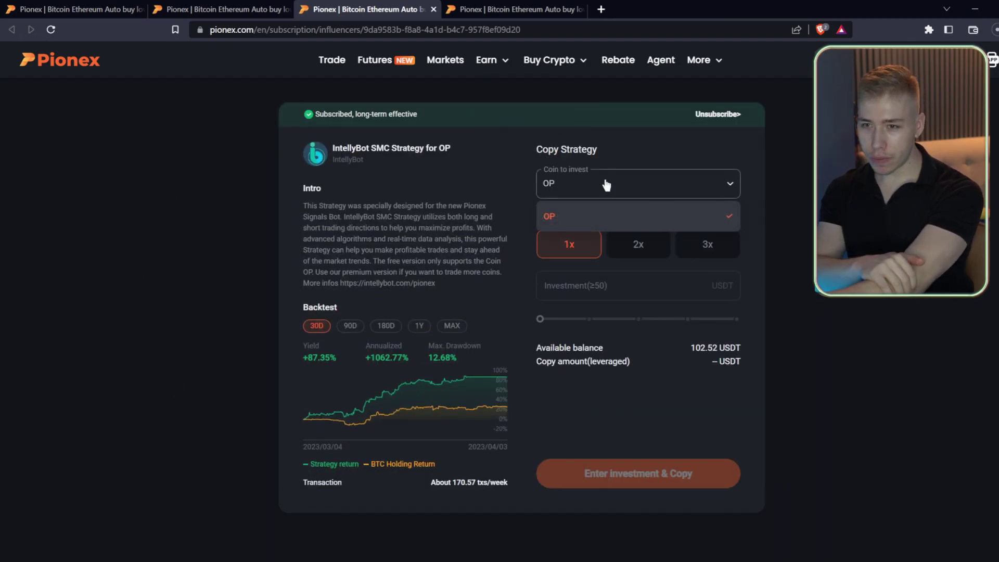
click(658, 217)
drag(696, 348, 757, 336)
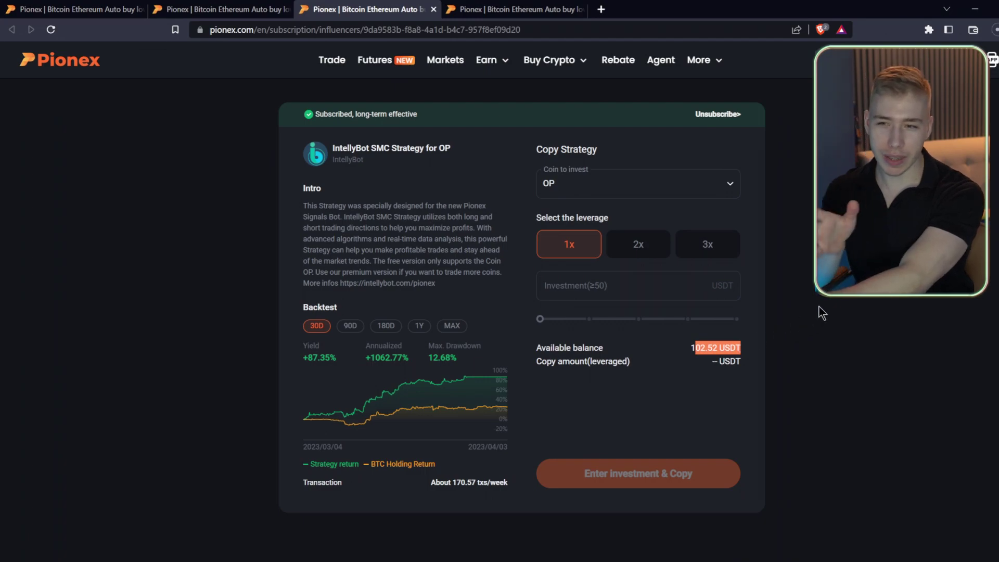
click(636, 288)
text(1)
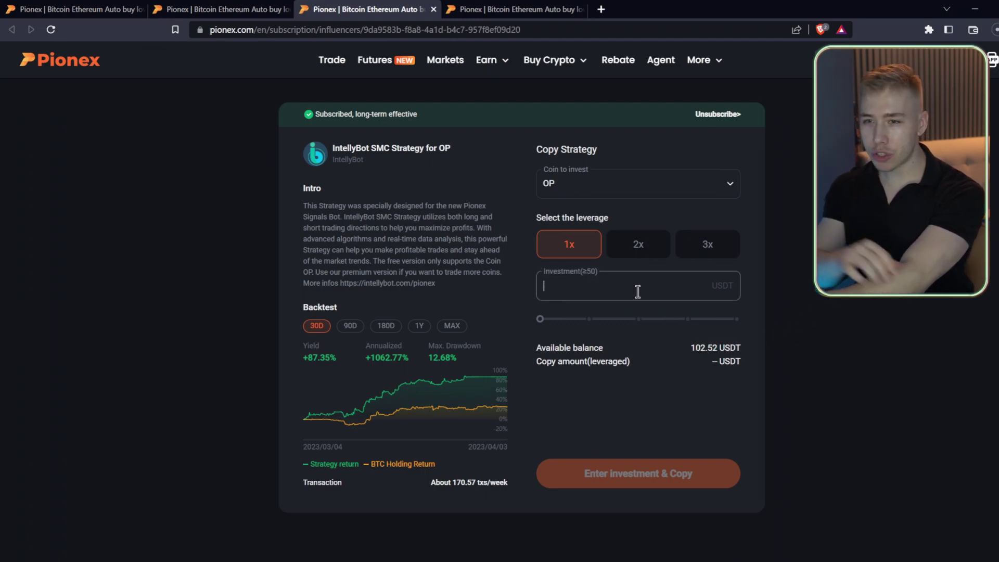
text(00)
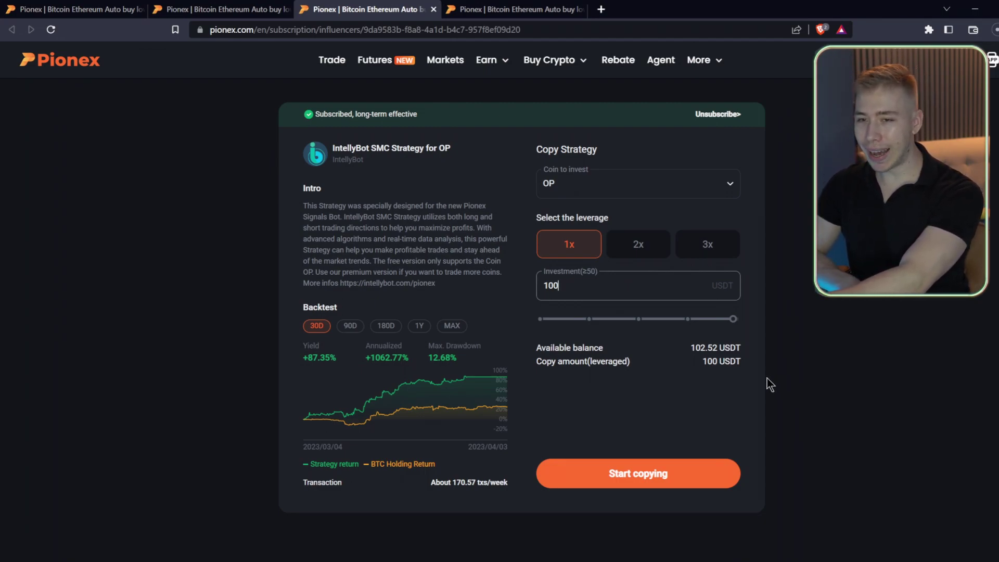
click(783, 339)
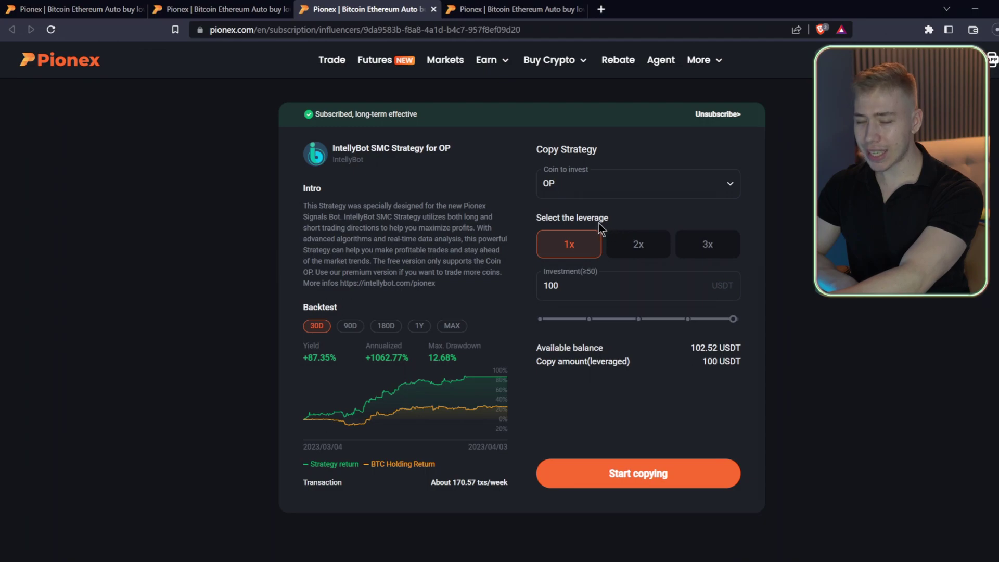
Step: Try 2x and 3x leverage, settle on 1x, and start copying to see the confirmation
click(638, 244)
click(697, 245)
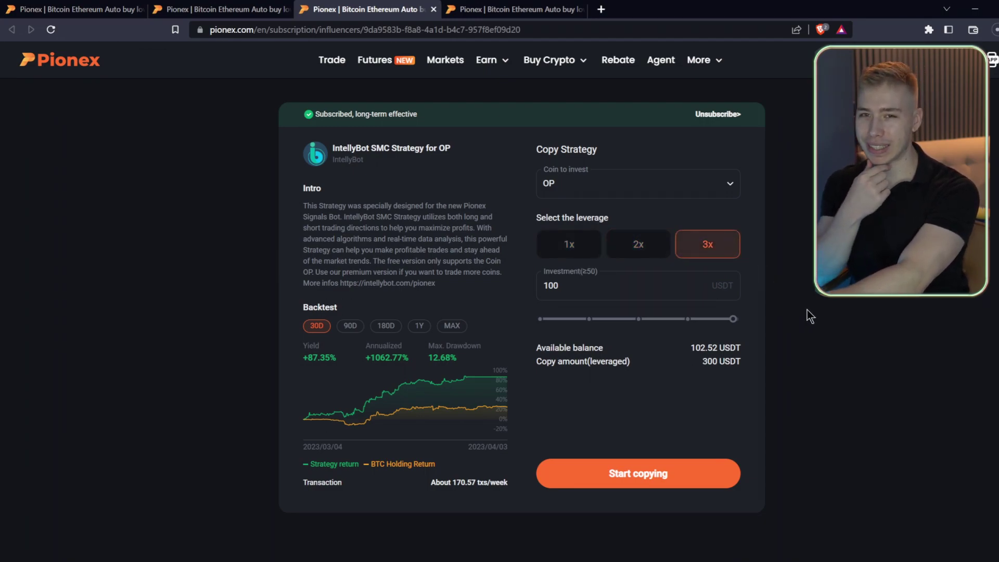
click(588, 247)
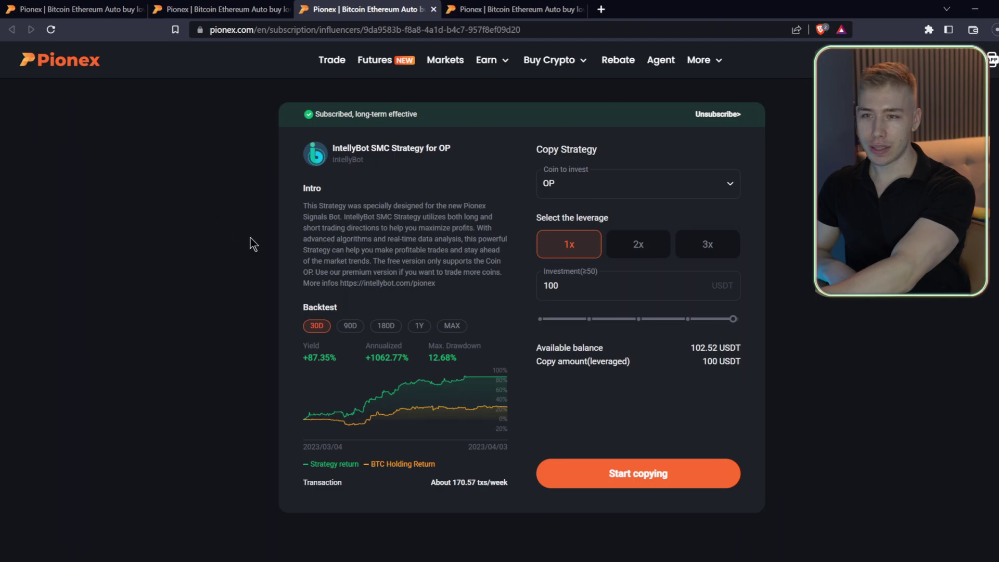
click(633, 482)
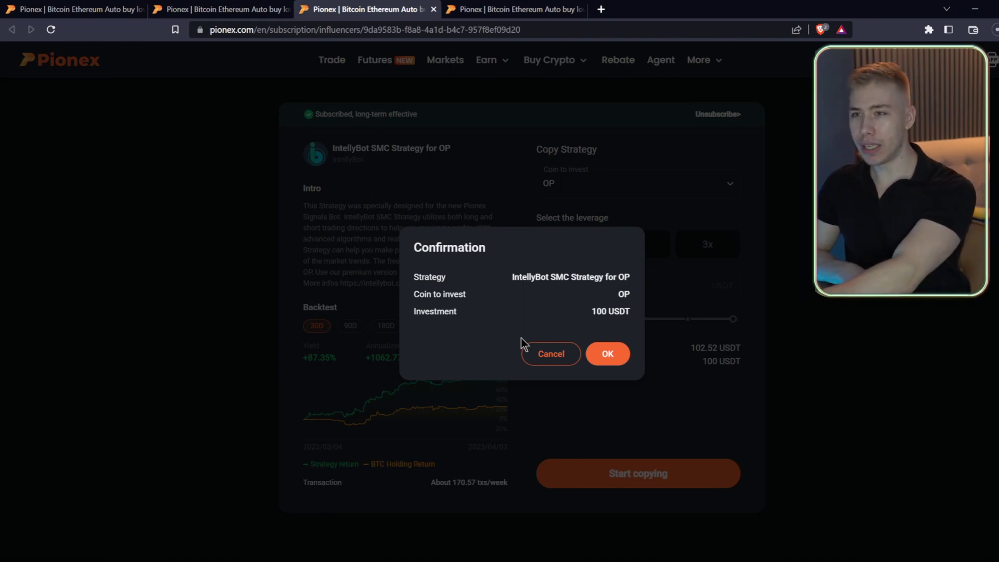
Step: Confirm the 100 USDT copy, turn off authenticator reminders, and skip Google Authenticator setup
click(604, 354)
drag(411, 293, 439, 290)
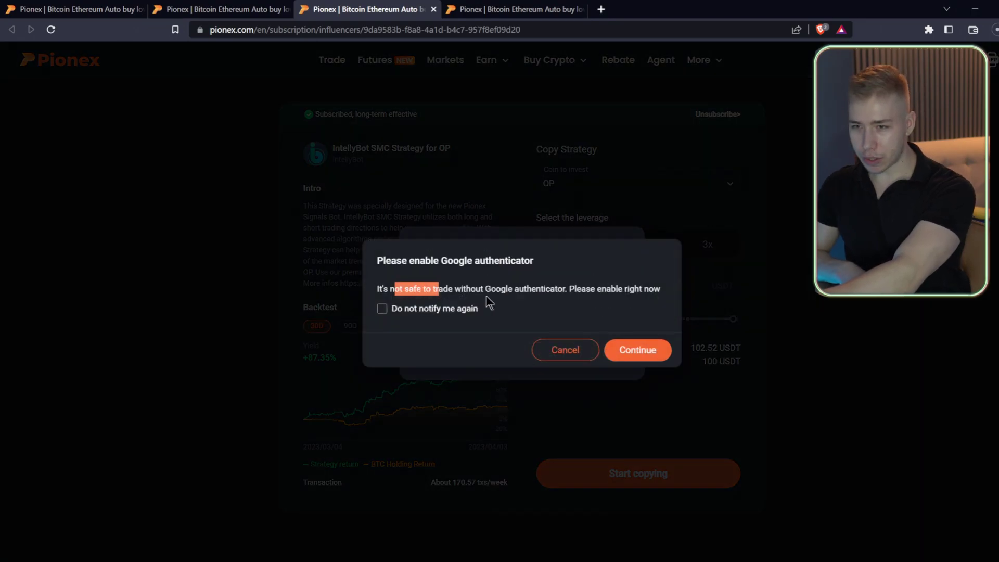
click(597, 314)
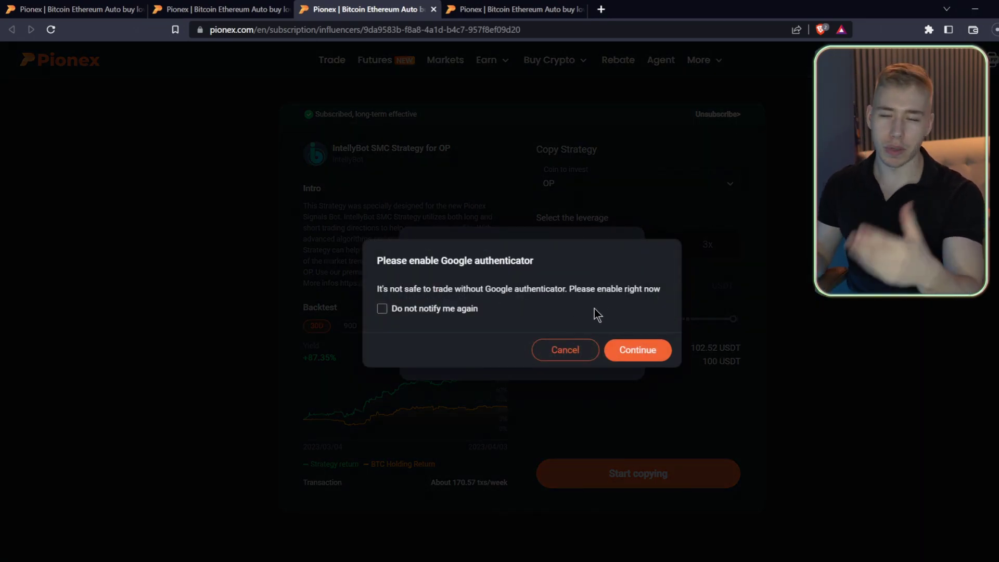
click(382, 309)
click(640, 350)
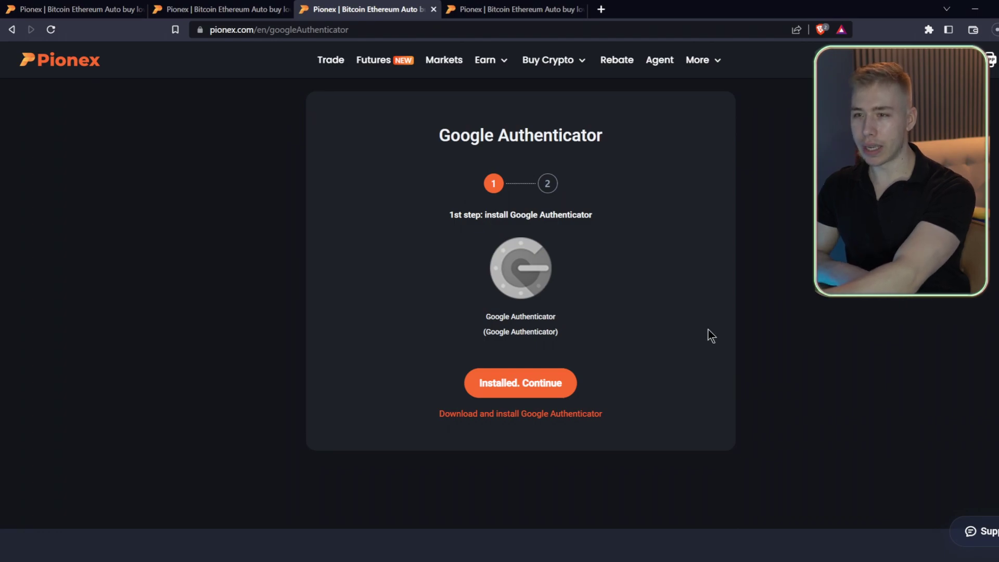
click(550, 397)
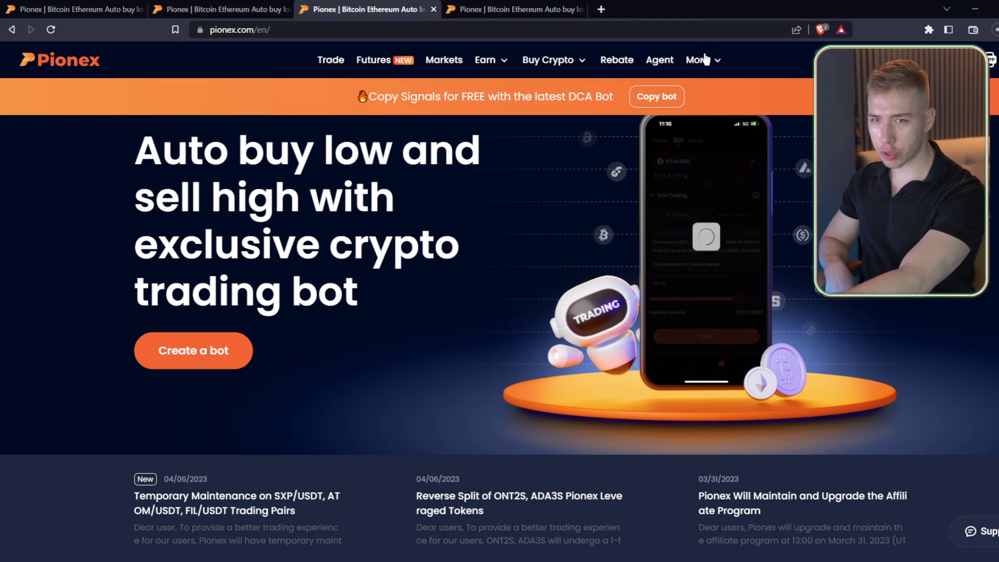
Step: From PionexGPT, copy the IntellyBot SMC Strategy for OP with 100 USDT and create the bot
mouse_move(701, 62)
click(762, 397)
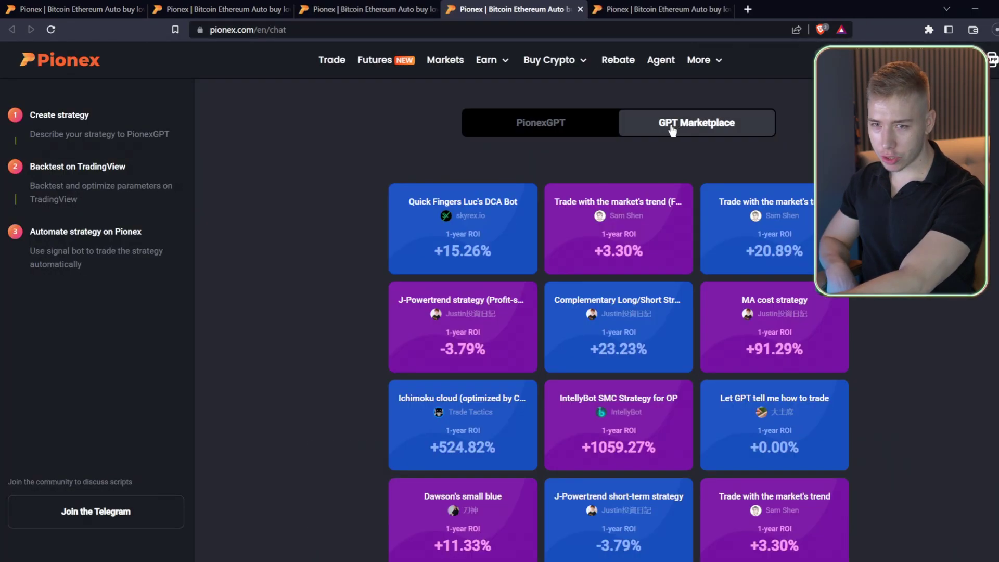
click(620, 400)
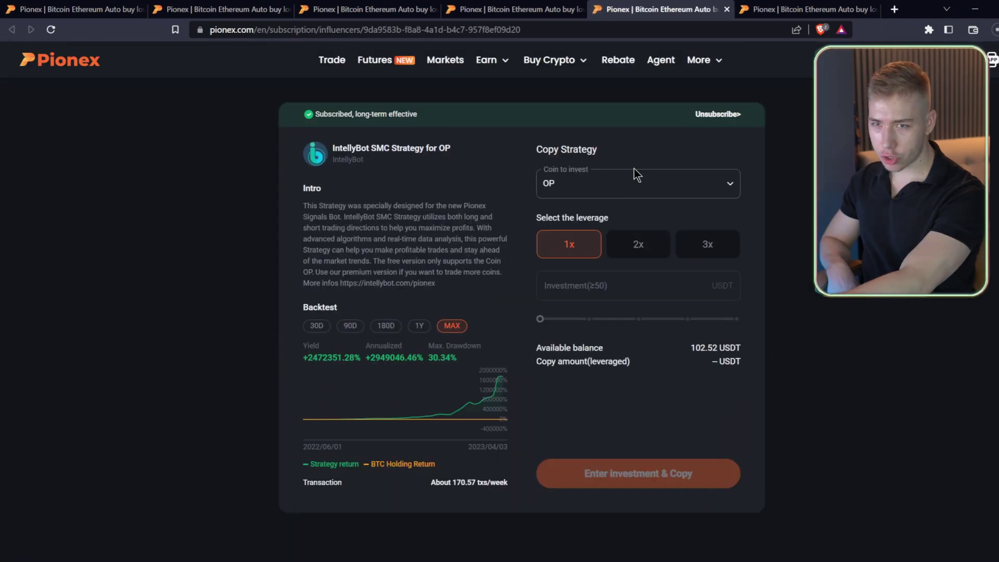
click(598, 290)
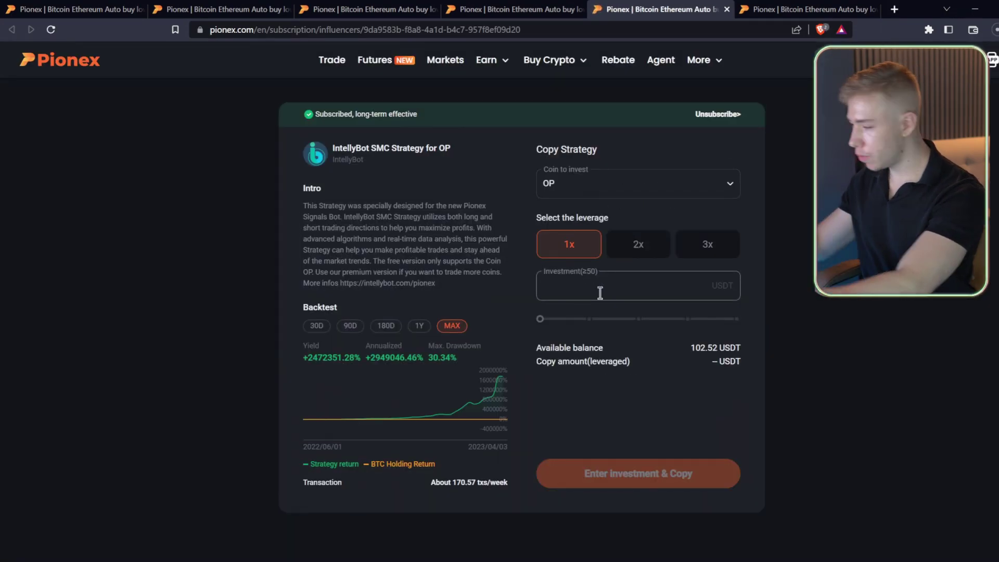
text(100)
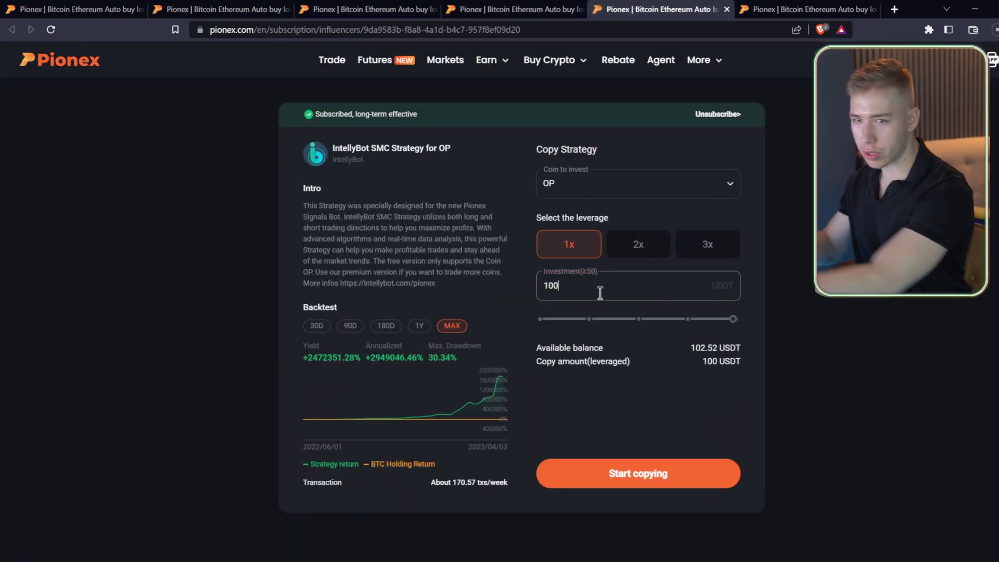
click(713, 474)
click(608, 354)
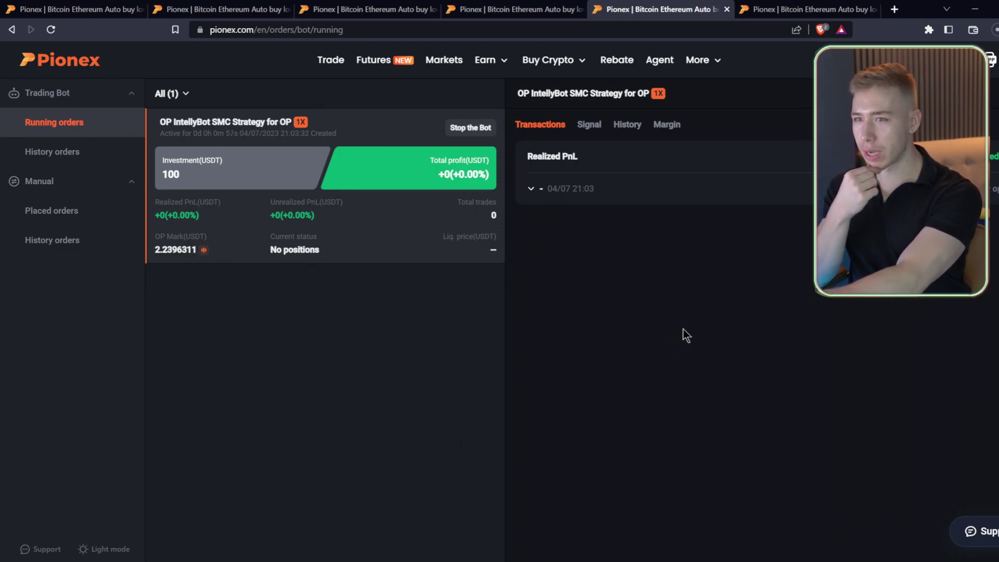
Step: Return to the Pionex tab with the GPT Marketplace strategy cards and their 1-year ROIs
click(364, 9)
Step: Show the PionexGPT DCA Pine script, scroll to its end, and backtest it on TradingView
click(237, 7)
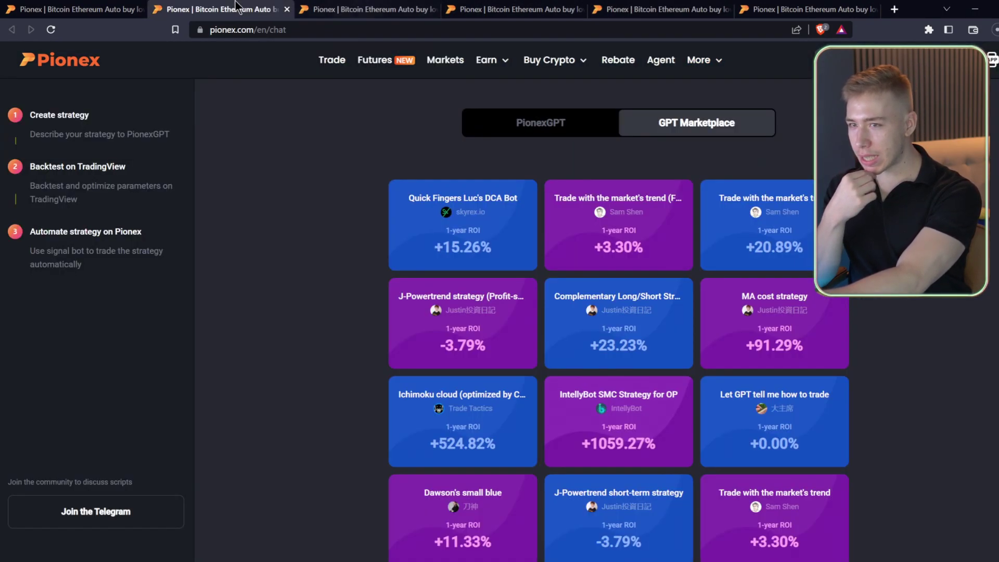
click(492, 119)
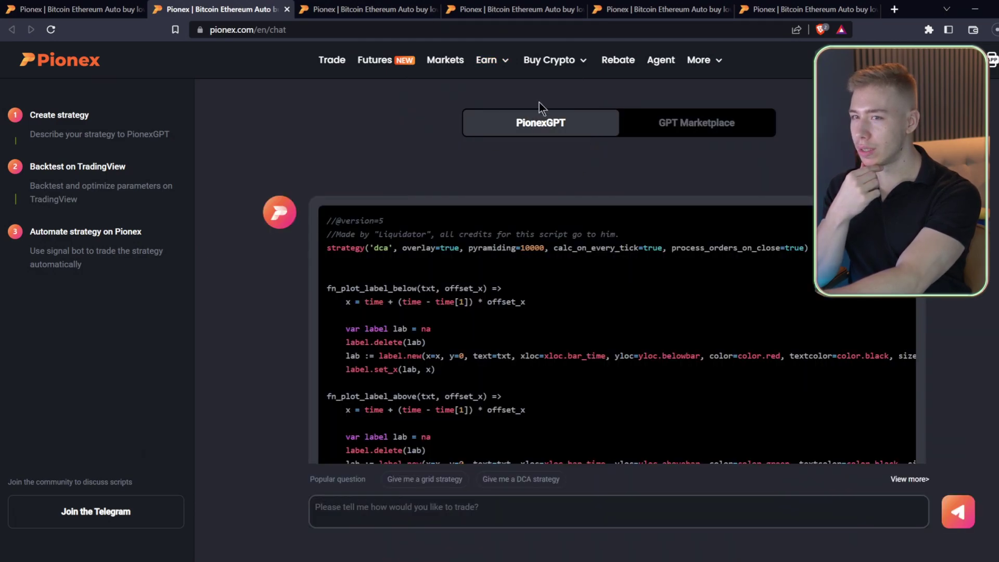
scroll(914, 389, down, 10)
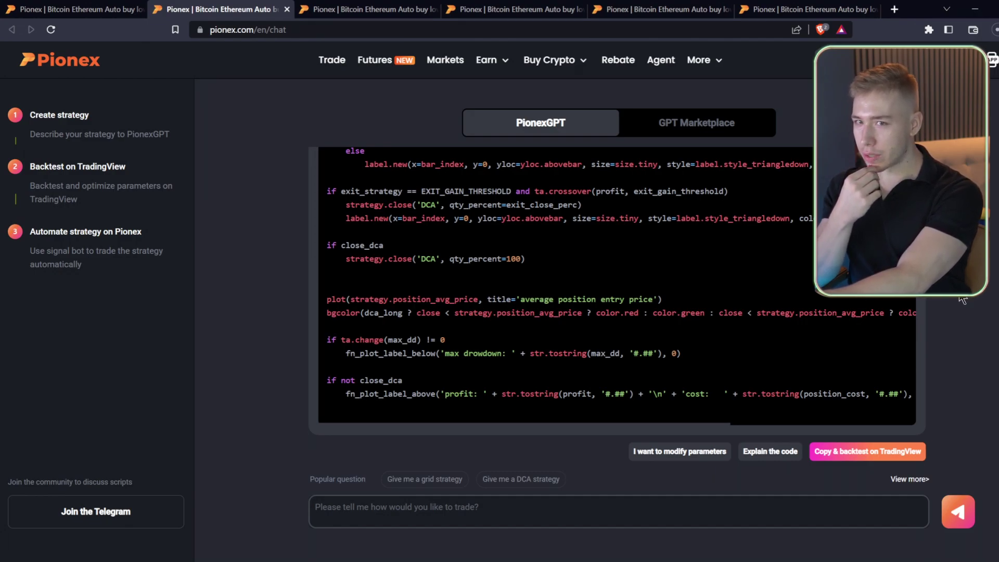
scroll(964, 414, down, 1)
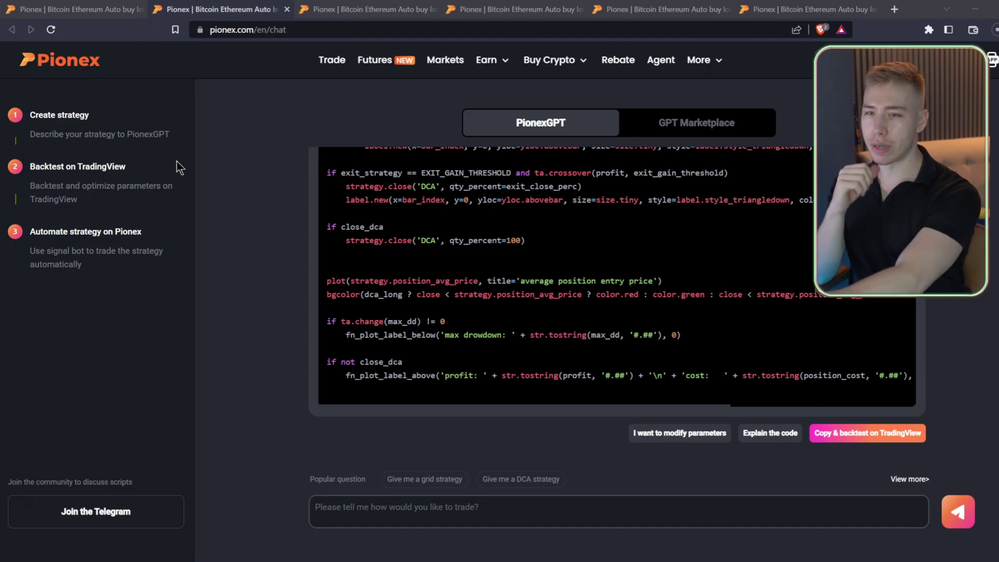
click(848, 435)
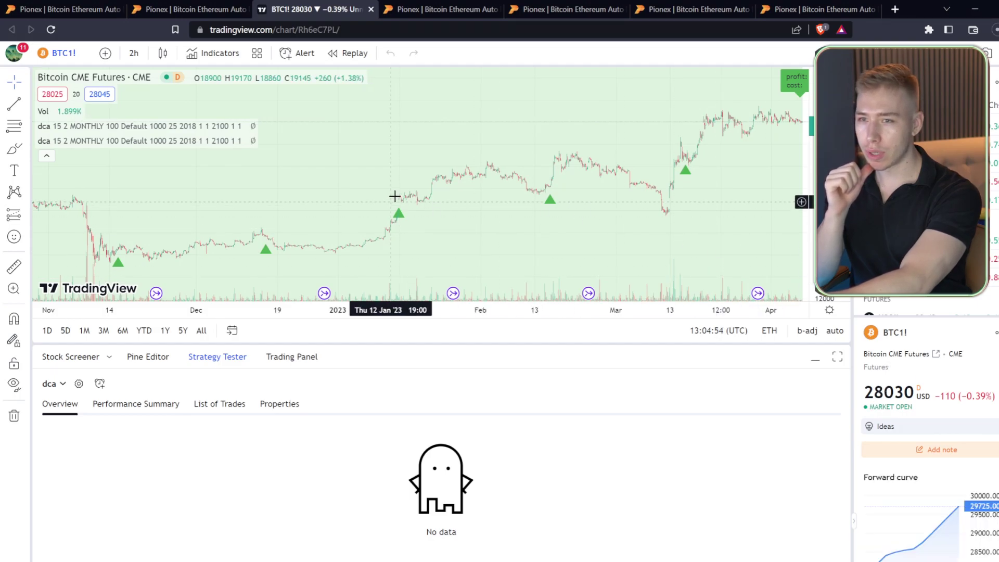
Step: Check the DCA strategy's Performance Summary (0.00 USD net profit), then return to the PionexGPT tab
click(155, 407)
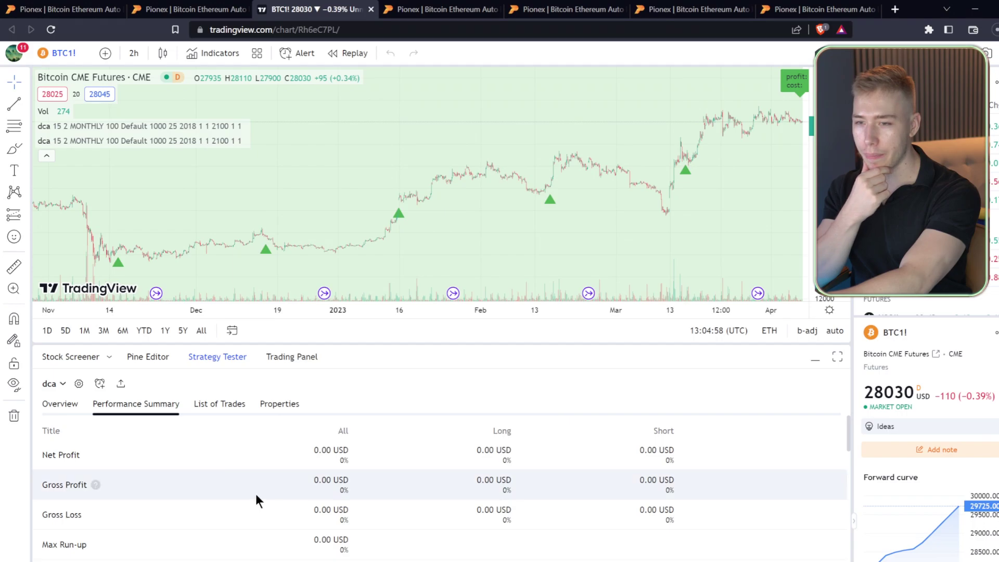
click(194, 7)
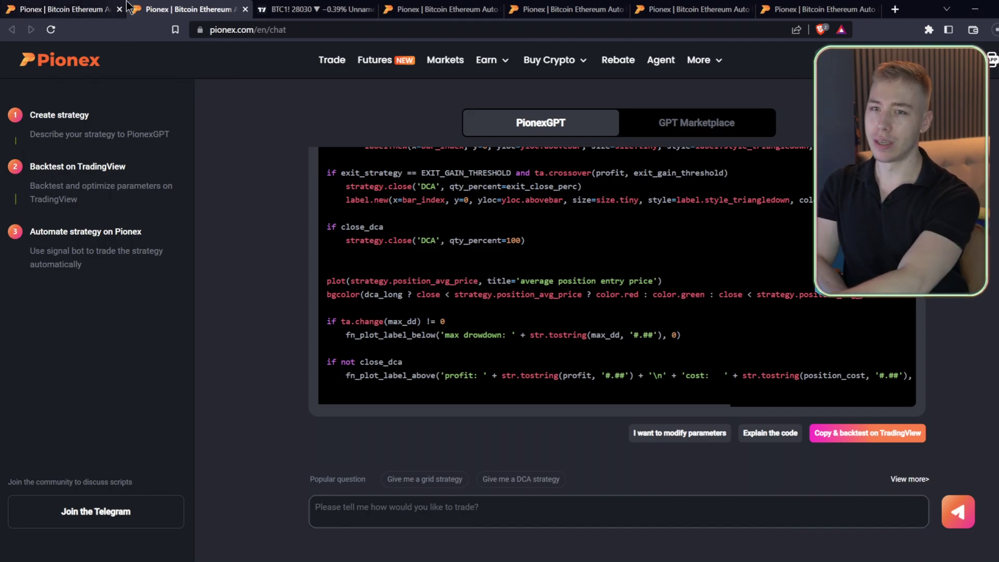
Step: Bring back the GPT Marketplace cards, showing ROIs like IntellyBot SMC's +1059.27%
click(750, 122)
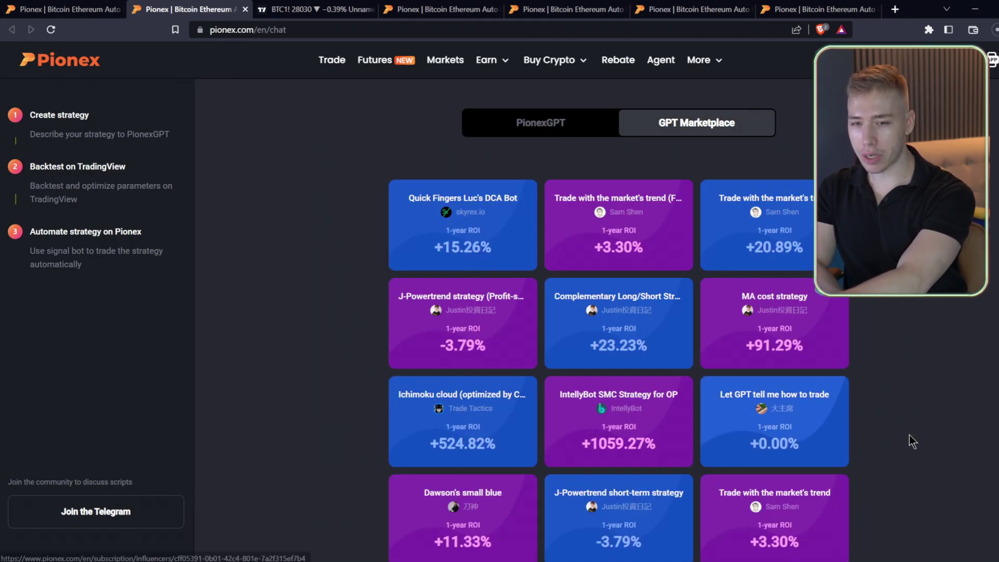